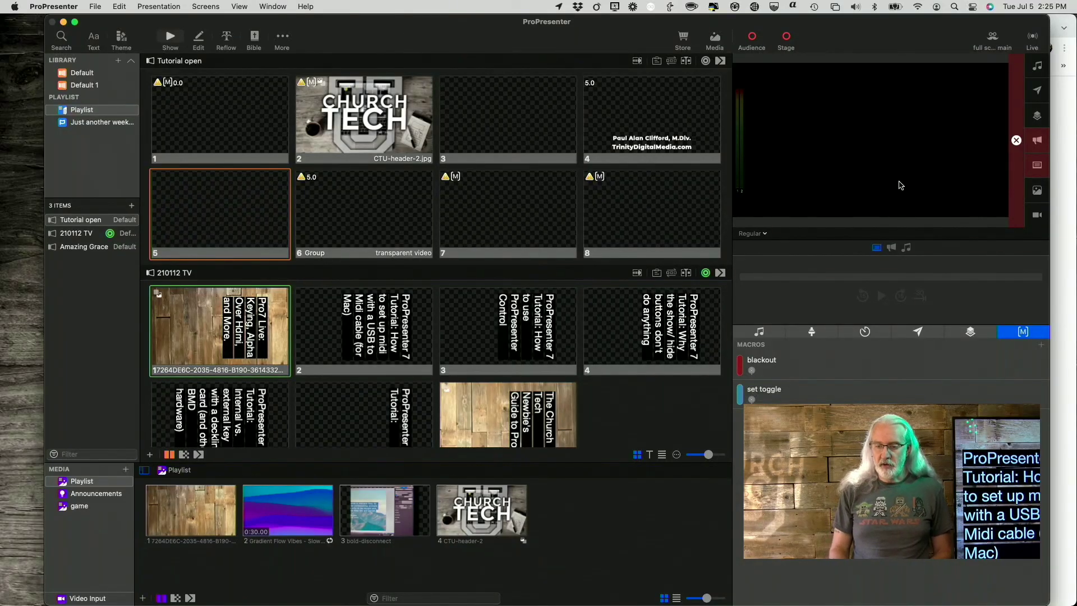
# - Bring the Amazon Roland UM-ONE-MK2 product page ($49.00) in front of ProPresenter
pyautogui.click(1066, 202)
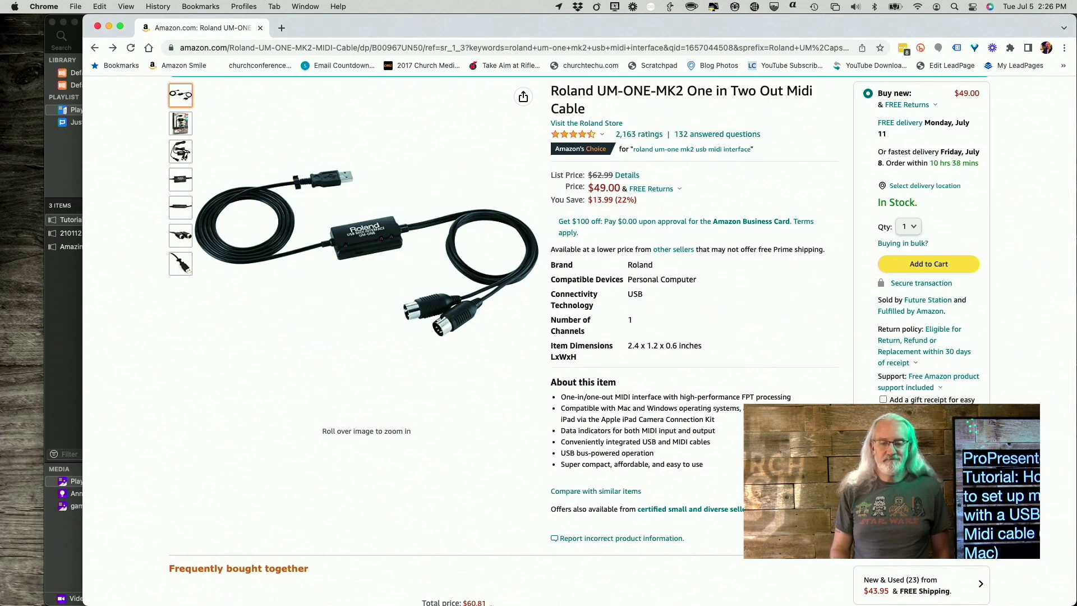
# - Review the UM-ONE-MK2 listing, then switch to Audio MIDI Setup's MIDI Studio window
pyautogui.moveTo(524, 597)
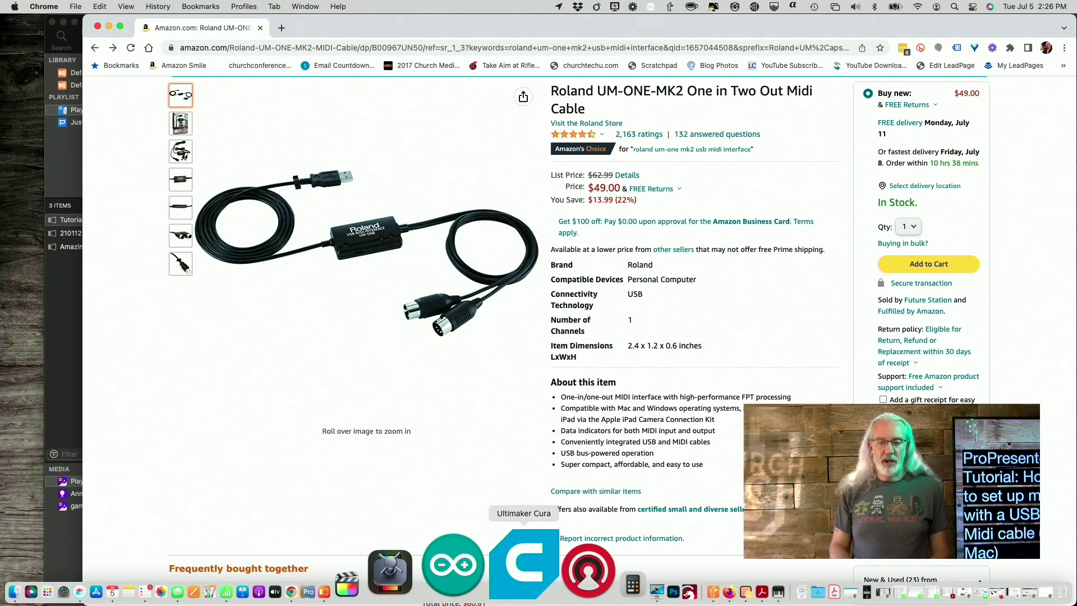
pyautogui.scroll(2, 661, 215)
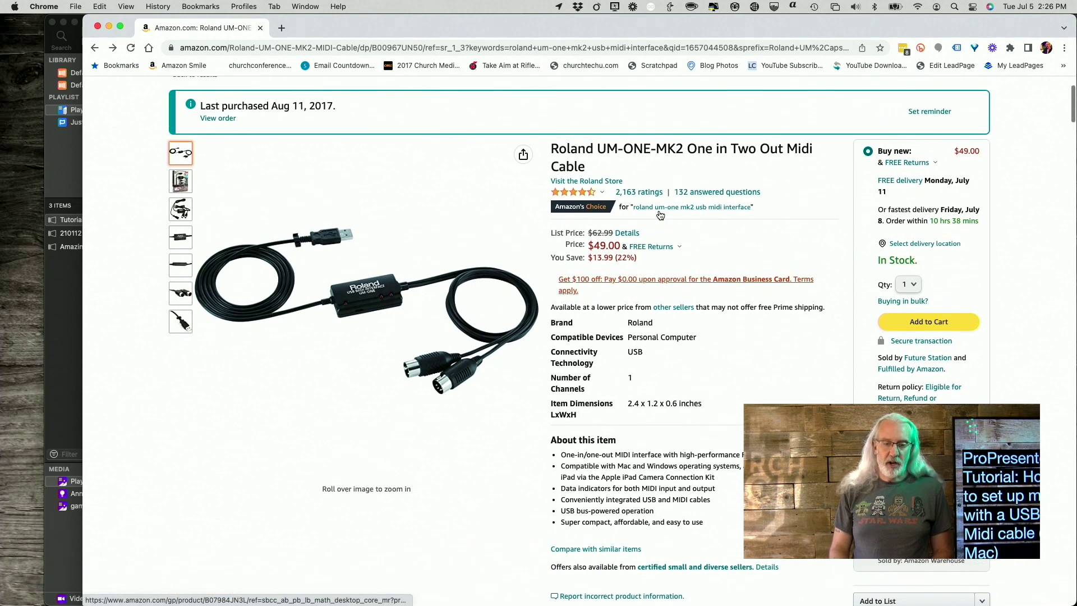
pyautogui.scroll(1, 661, 215)
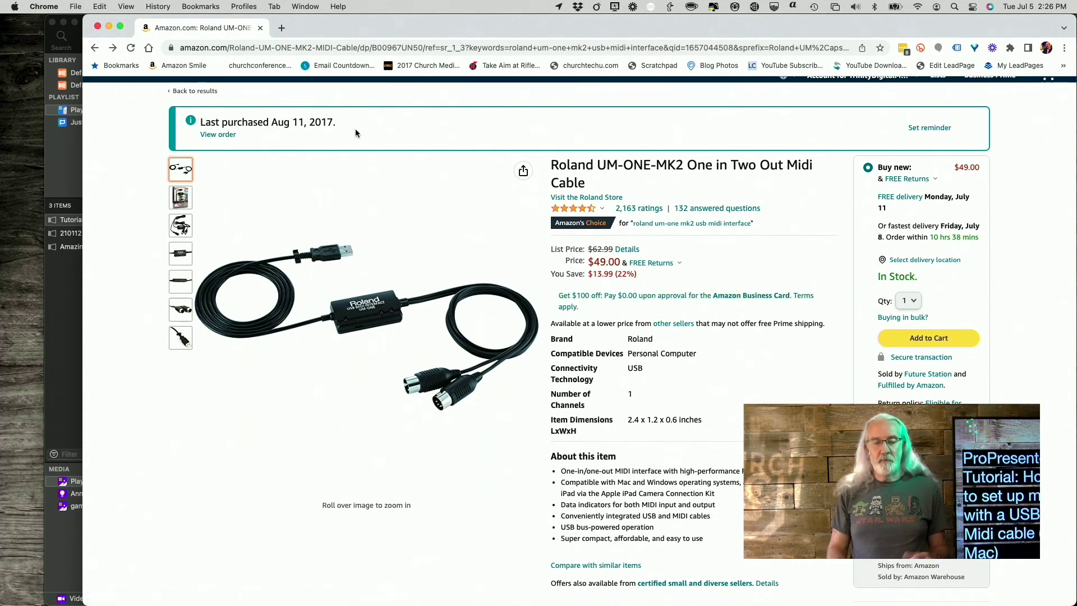
pyautogui.scroll(-3, 355, 133)
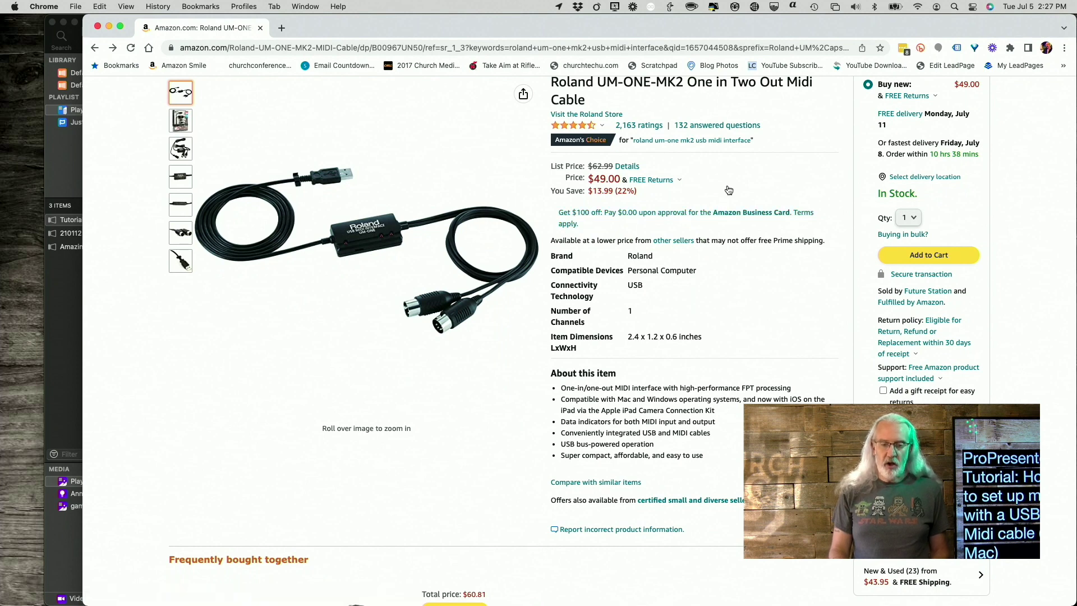
pyautogui.press('super+Tab')
pyautogui.press('super+Tab')
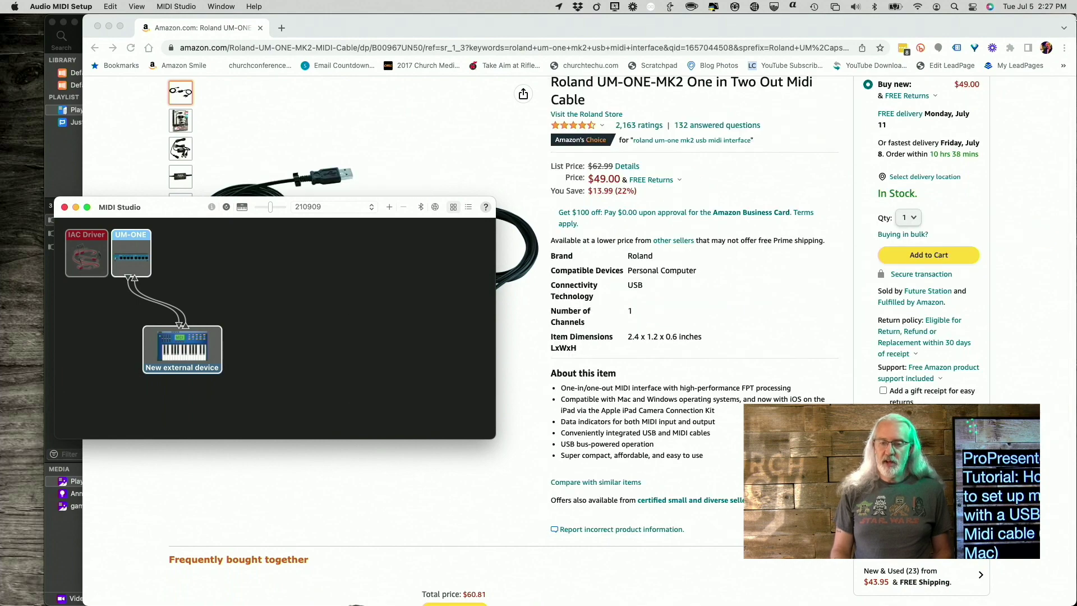
# - Minimize Chrome and open Audio MIDI Setup through a Spotlight search for 'au'
pyautogui.click(110, 27)
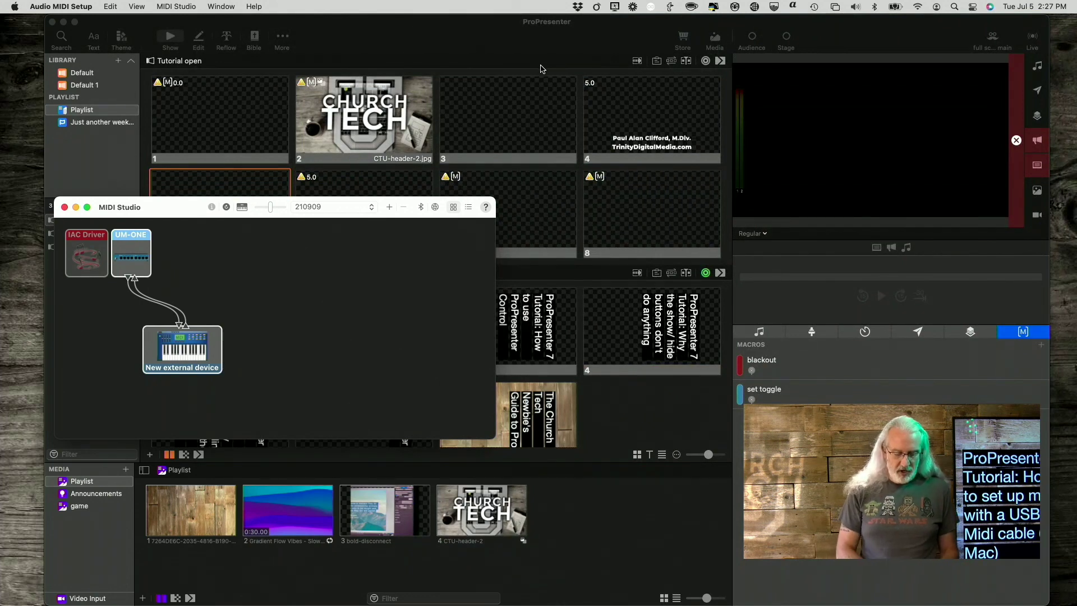
pyautogui.press('super+space')
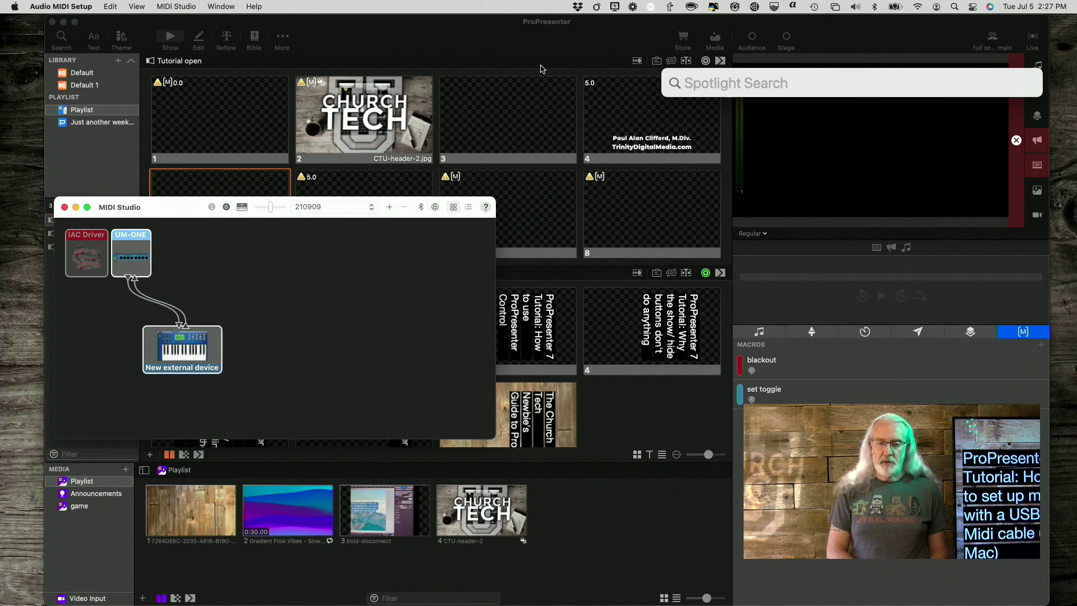
pyautogui.write('am')
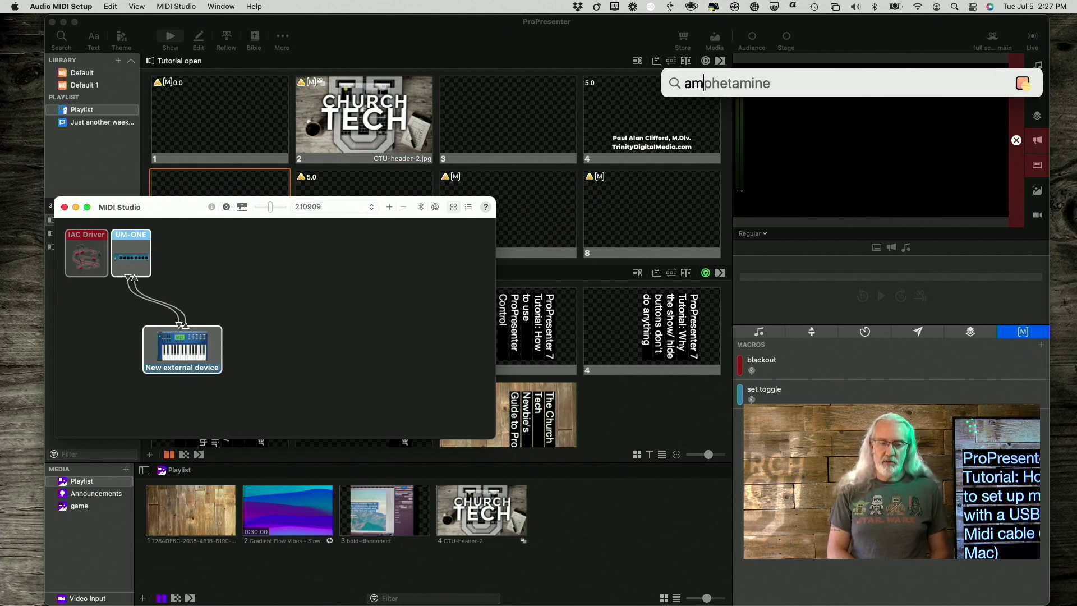
pyautogui.press('BackSpace')
pyautogui.write('u')
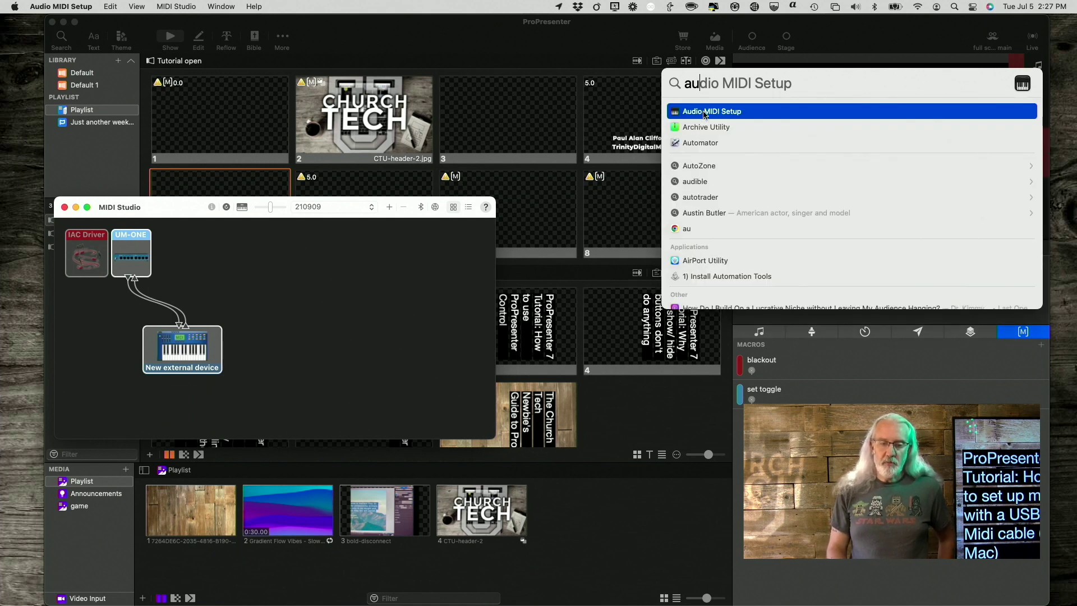
pyautogui.click(391, 276)
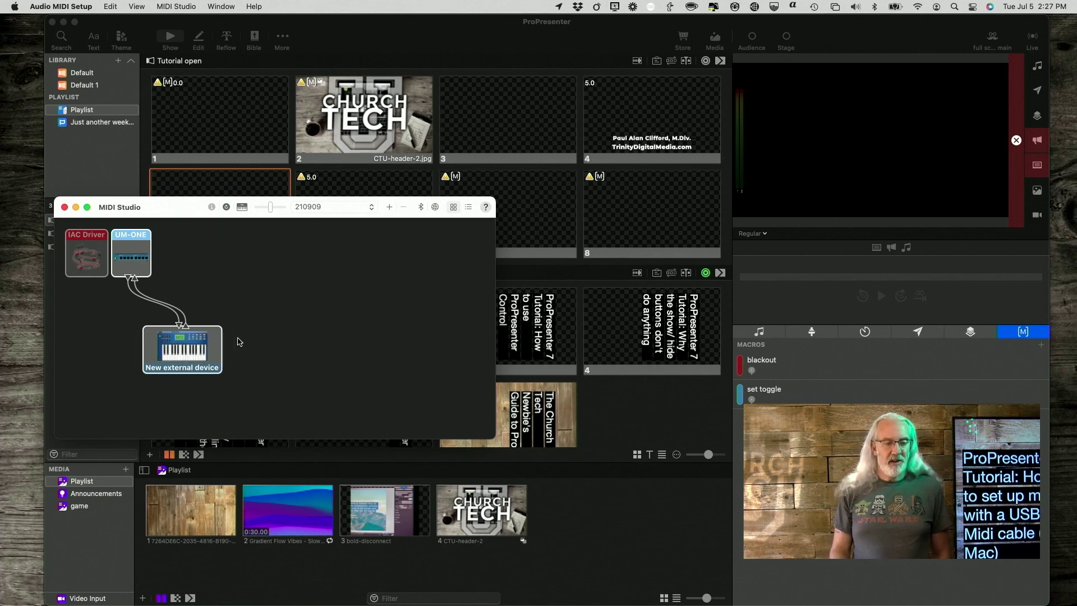
# - Create a new MIDI configuration named 220705 from the configuration pop-up
pyautogui.click(371, 207)
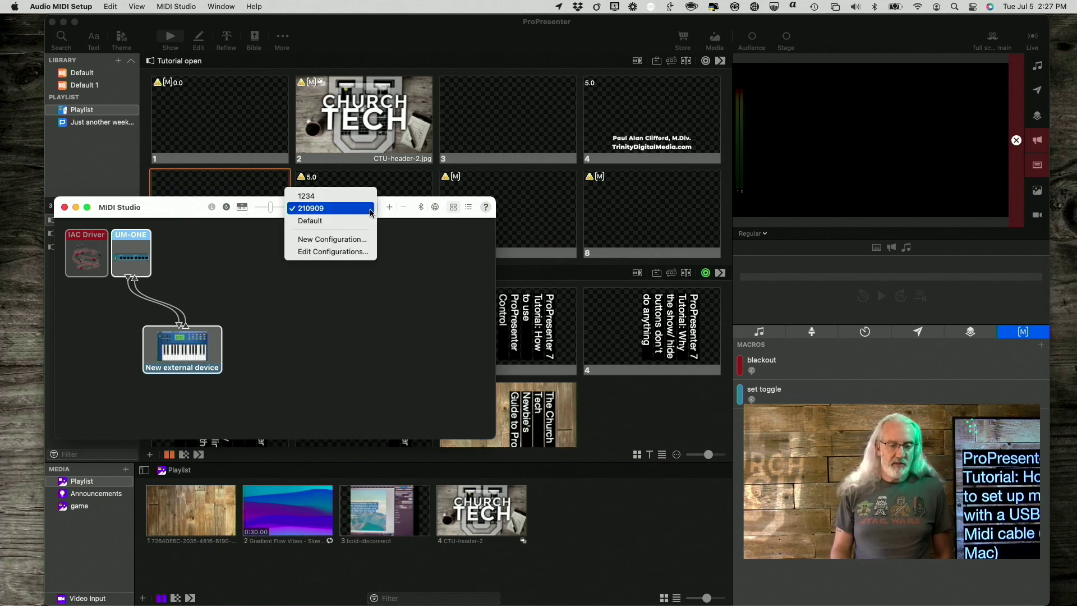
pyautogui.click(356, 247)
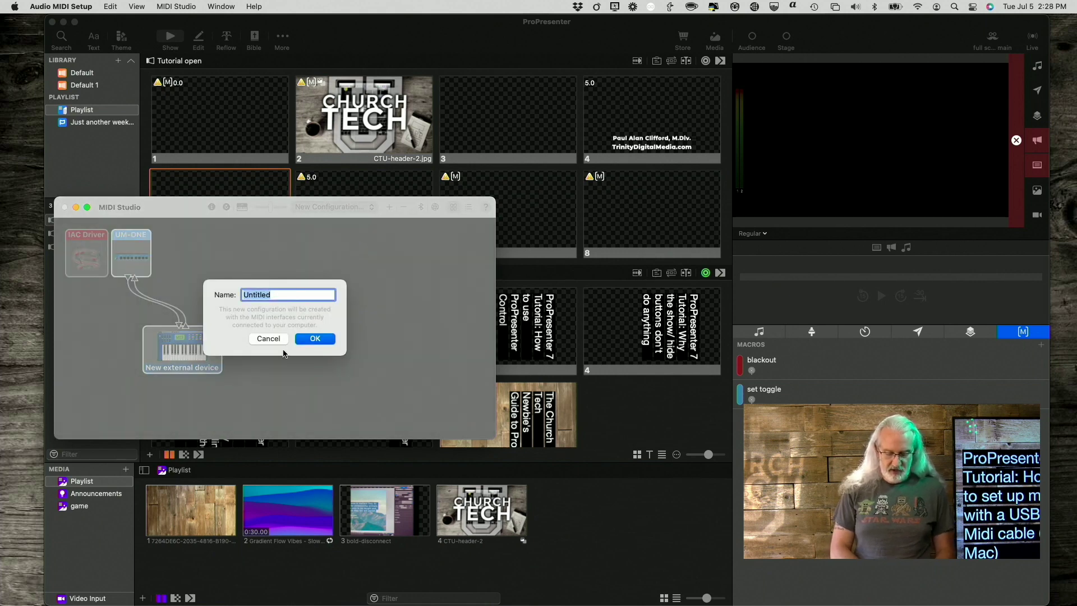
pyautogui.write('220705')
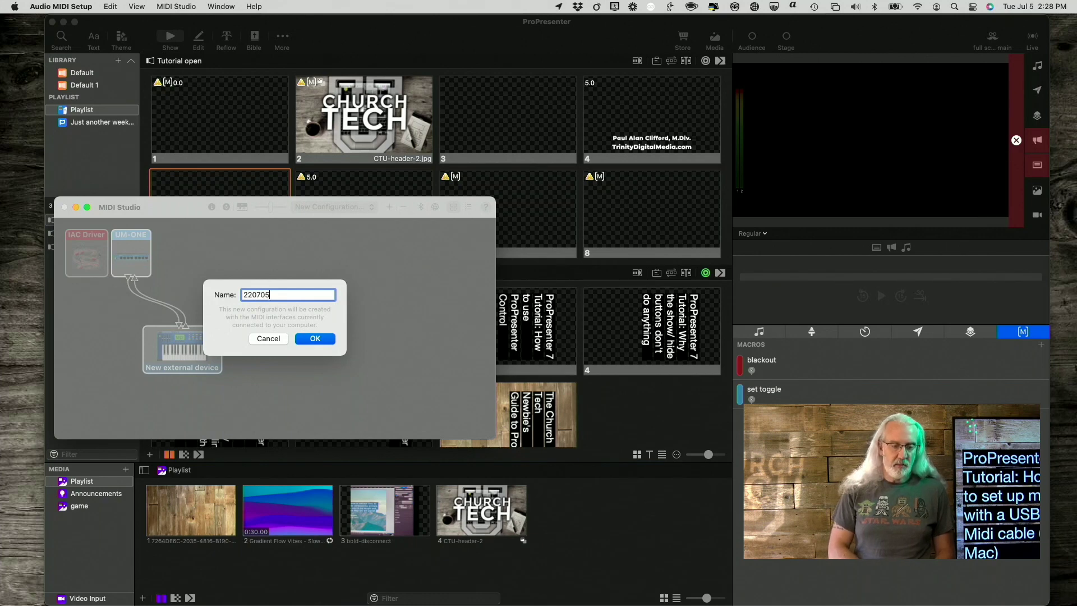
pyautogui.press('Return')
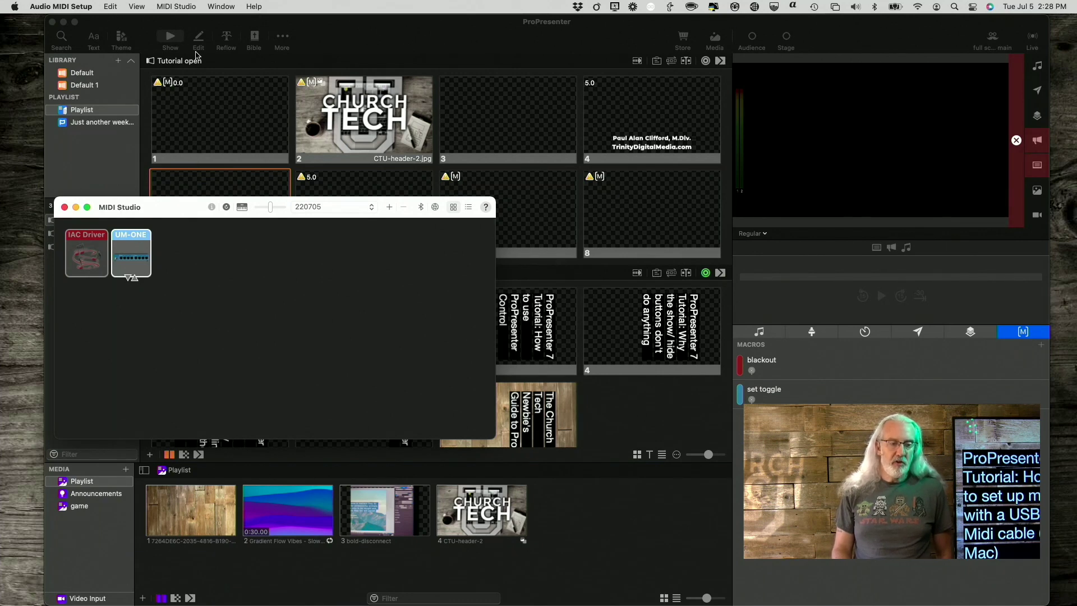
pyautogui.click(181, 7)
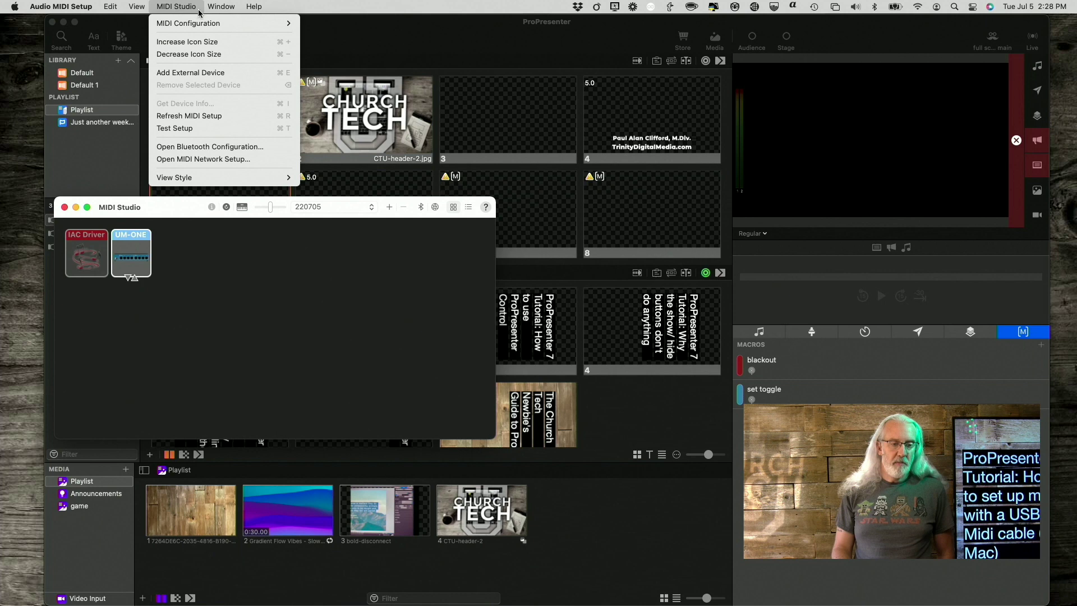
# - Hide the MIDI Studio window and show it again from the Window menu
pyautogui.moveTo(224, 12)
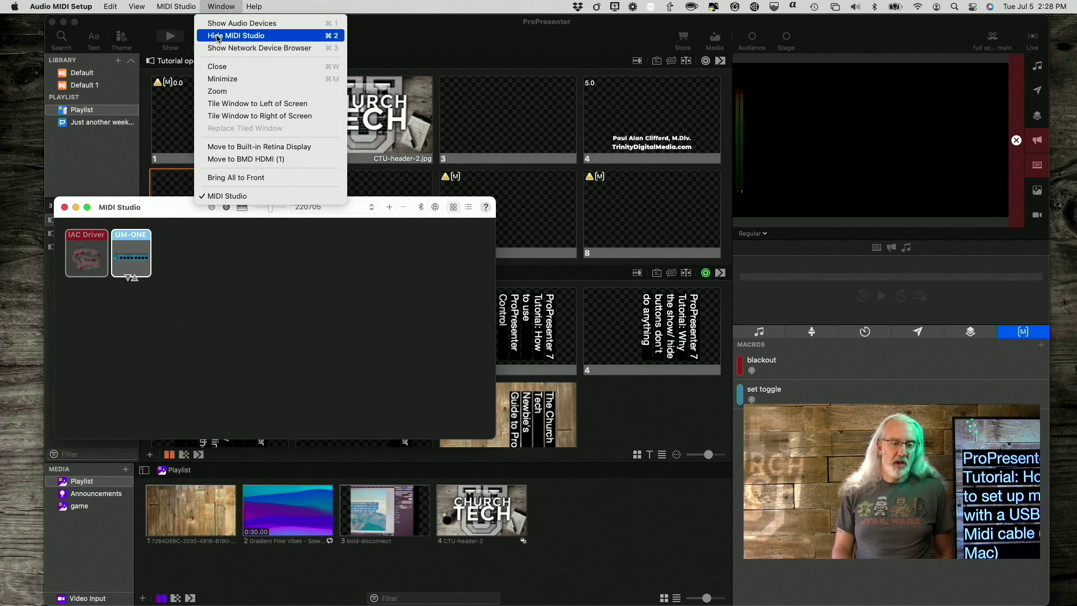
pyautogui.click(232, 37)
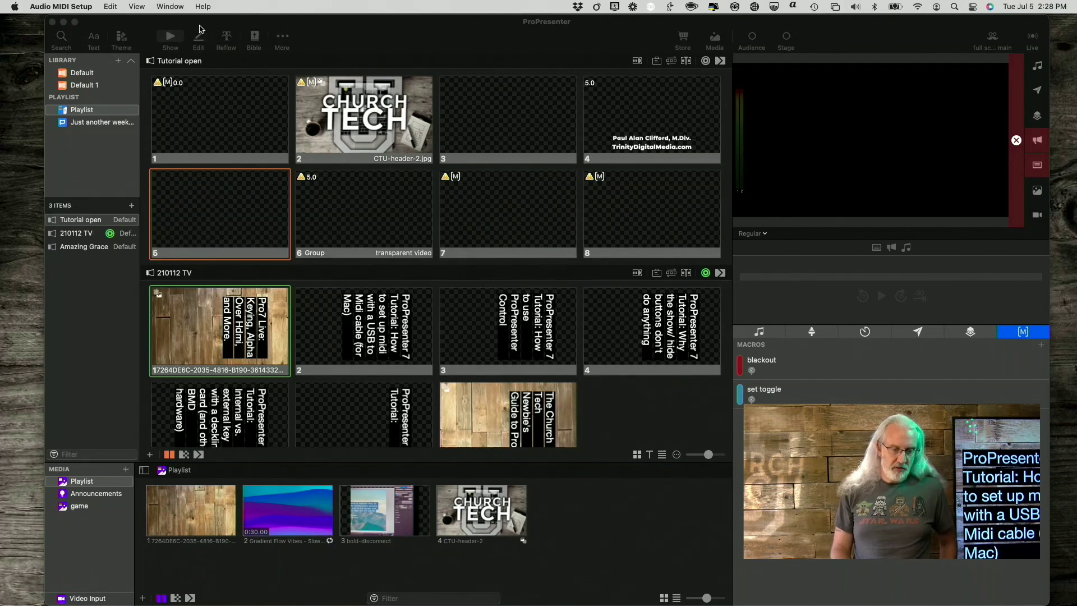
pyautogui.click(176, 6)
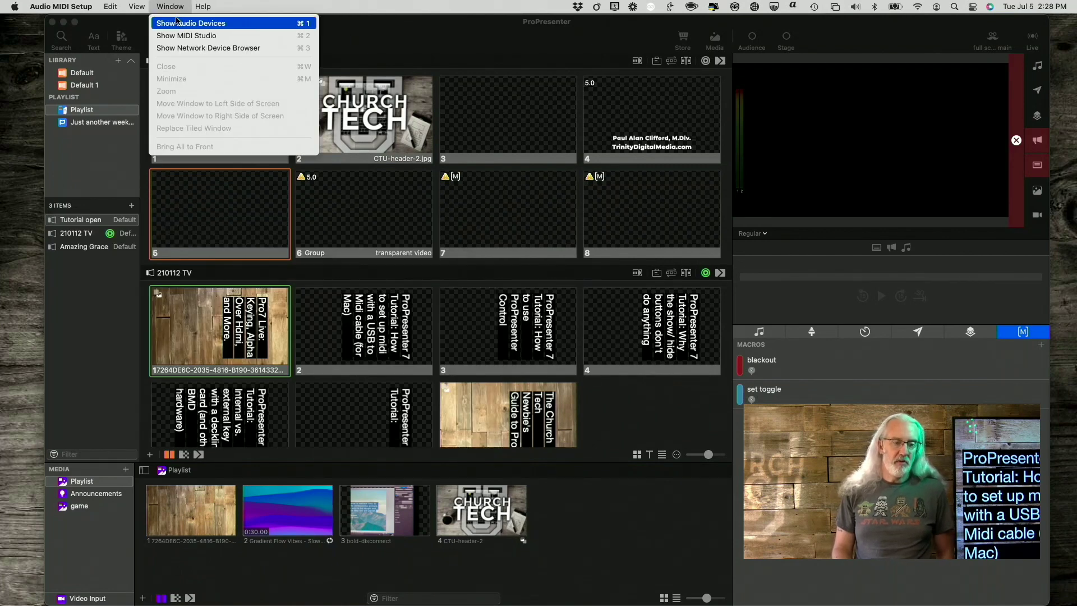
pyautogui.click(181, 37)
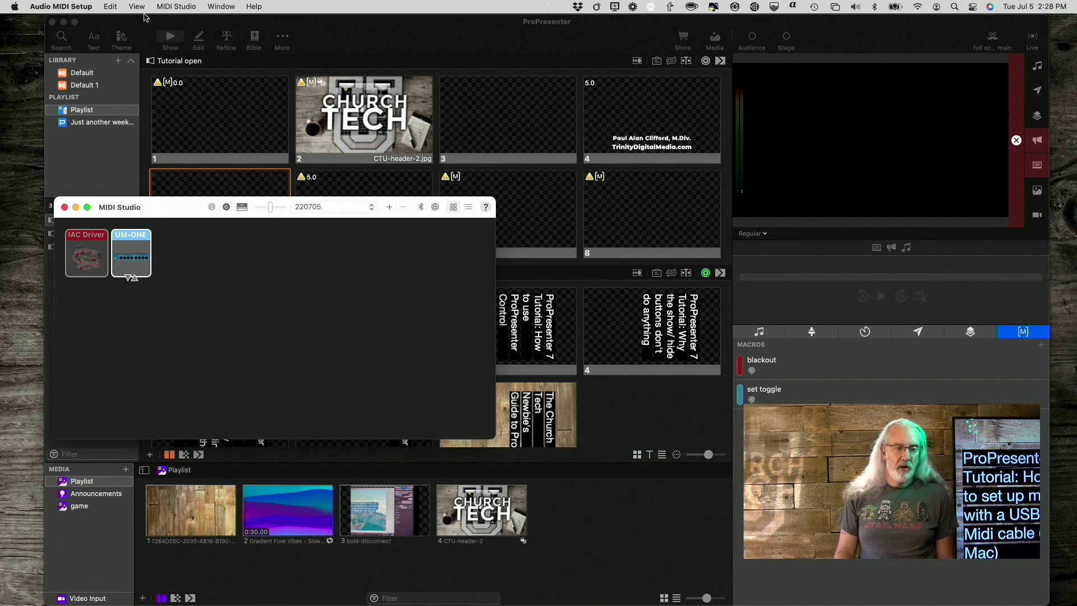
# - Add a New external device to the 220705 configuration from the MIDI Studio menu
pyautogui.click(137, 7)
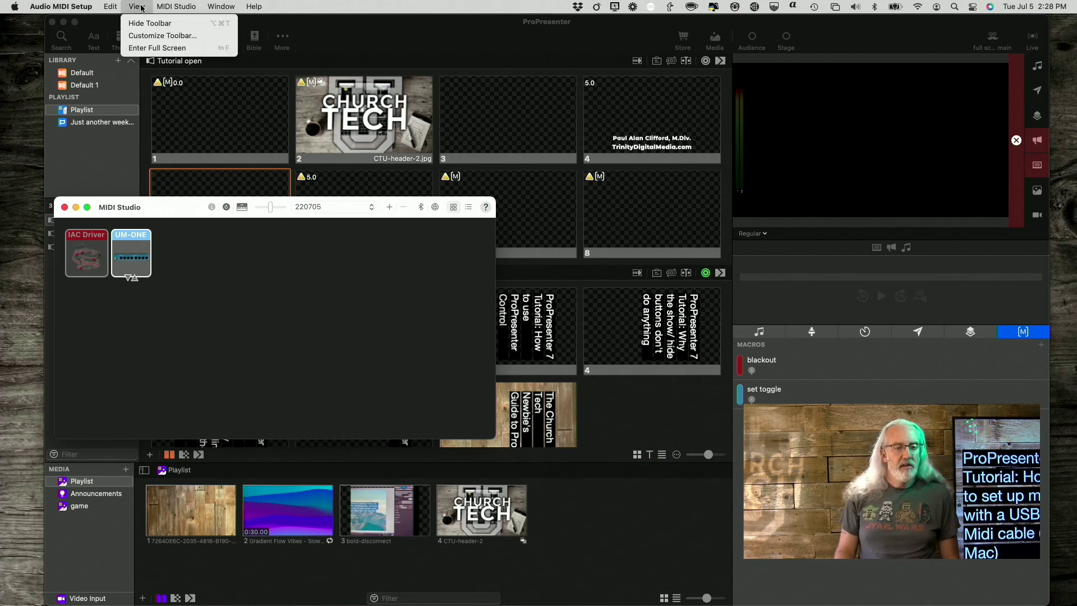
pyautogui.moveTo(171, 11)
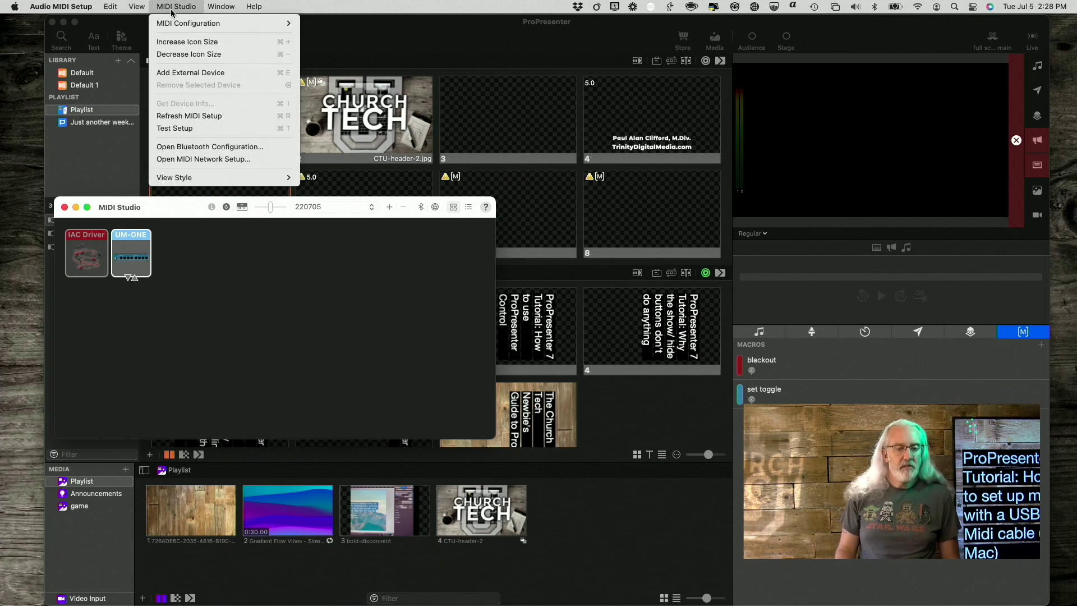
pyautogui.click(176, 74)
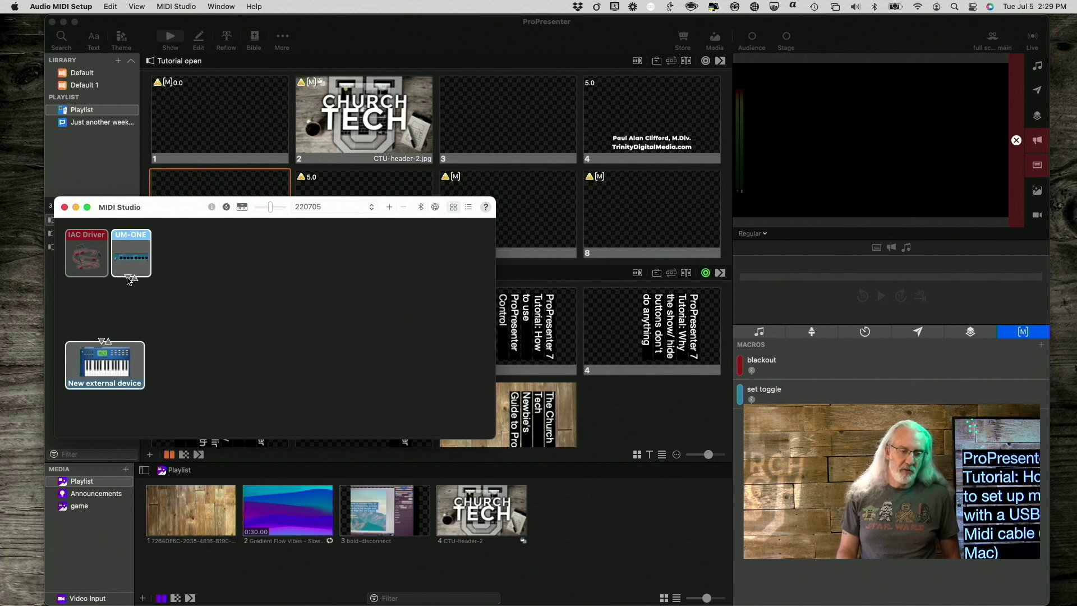
# - Connect the UM-ONE's output and input to the New external device
pyautogui.moveTo(128, 281); pyautogui.dragTo(103, 343)
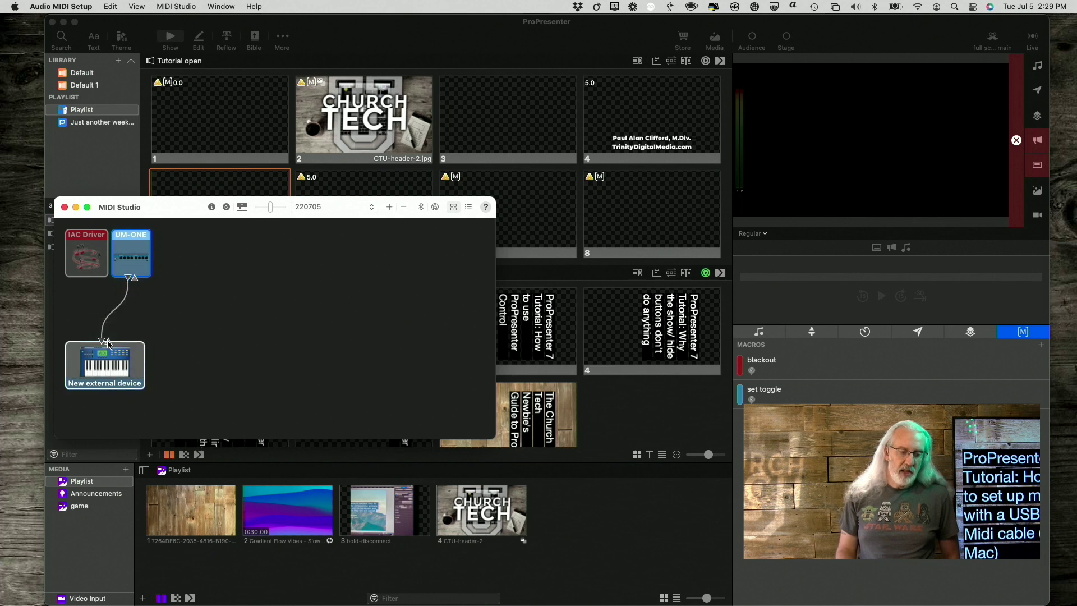
pyautogui.click(107, 343)
pyautogui.moveTo(108, 344); pyautogui.dragTo(134, 284)
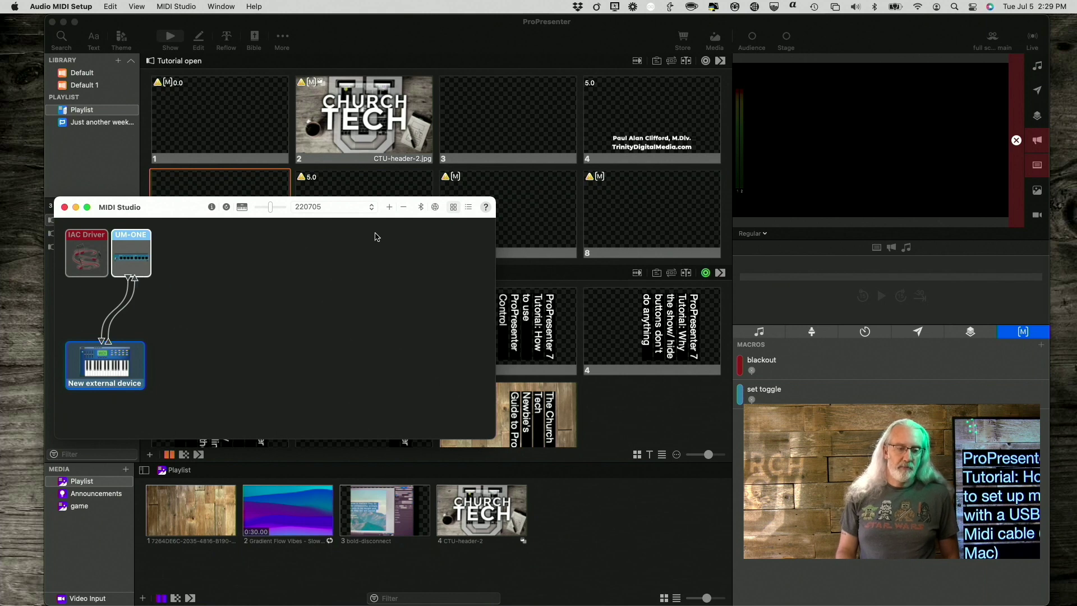
# - Switch the MIDI configuration to 210909 and bring ProPresenter to the front
pyautogui.click(374, 209)
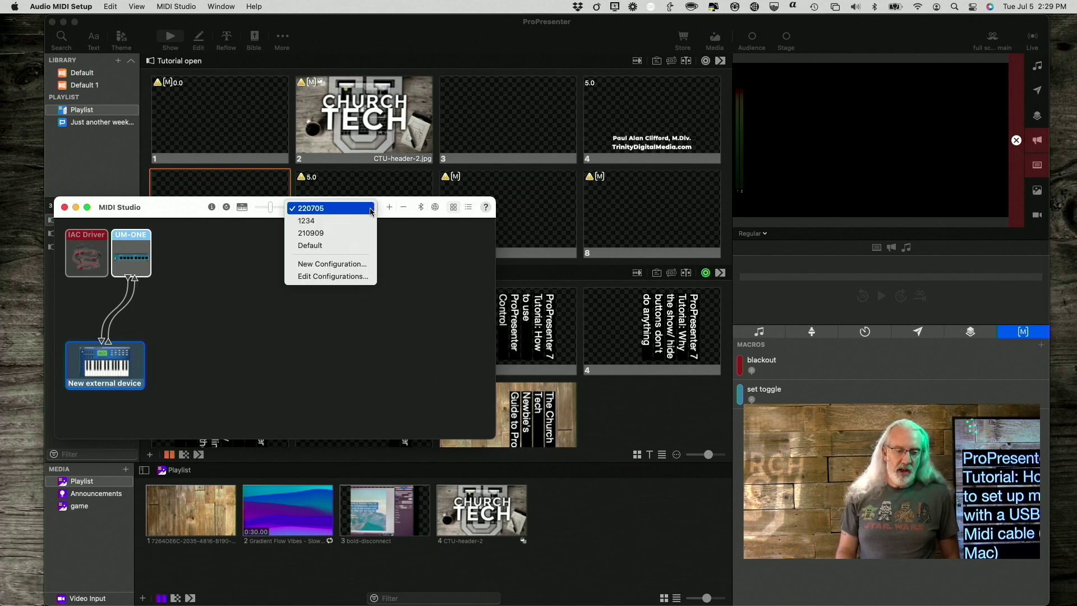
pyautogui.click(359, 233)
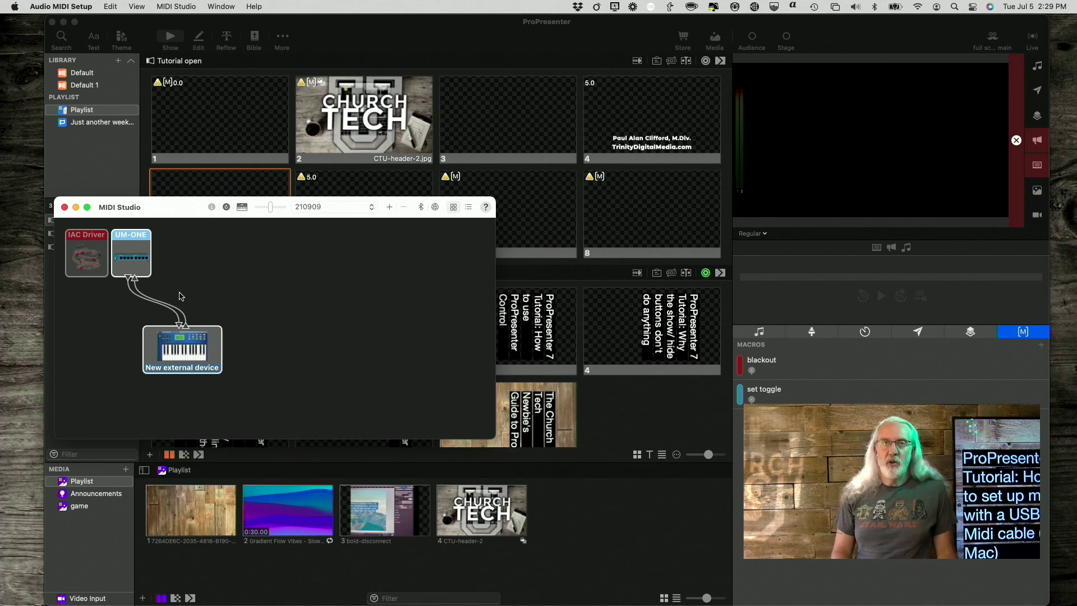
pyautogui.click(378, 37)
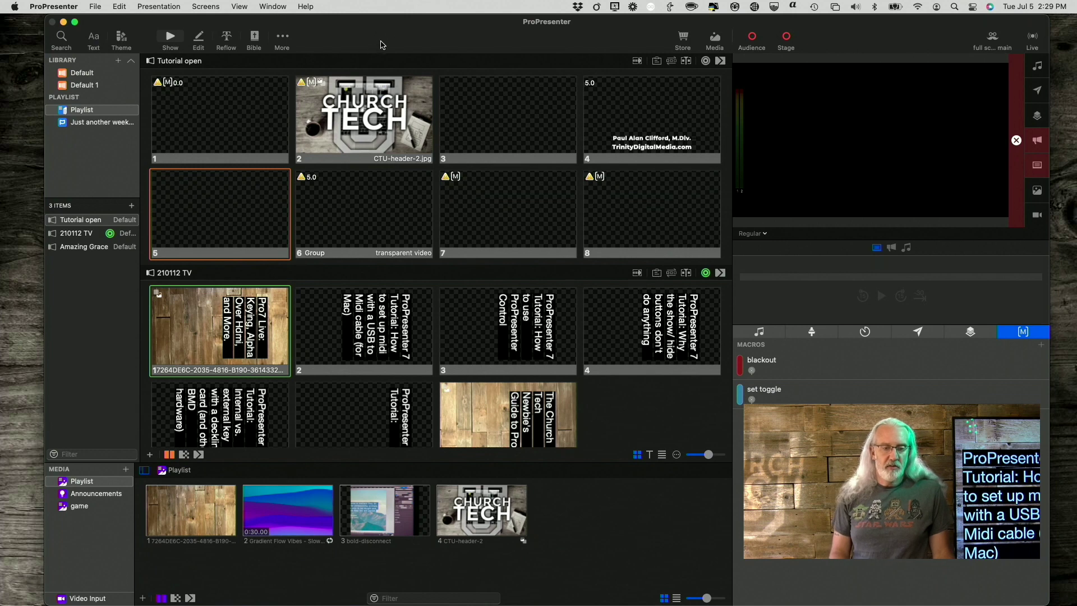
pyautogui.click(64, 6)
pyautogui.moveTo(63, 54)
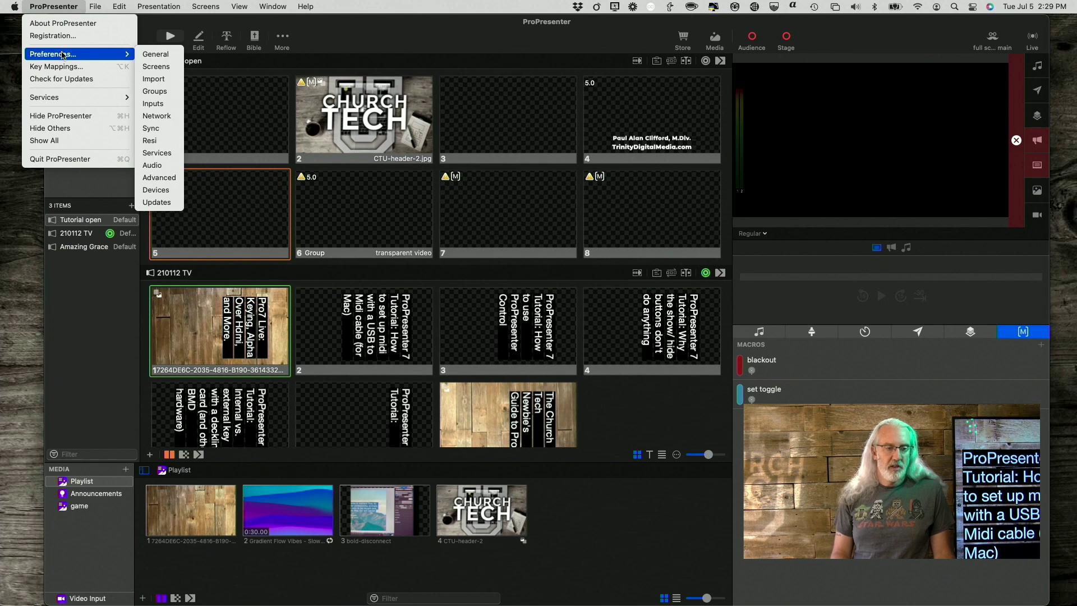
pyautogui.click(155, 190)
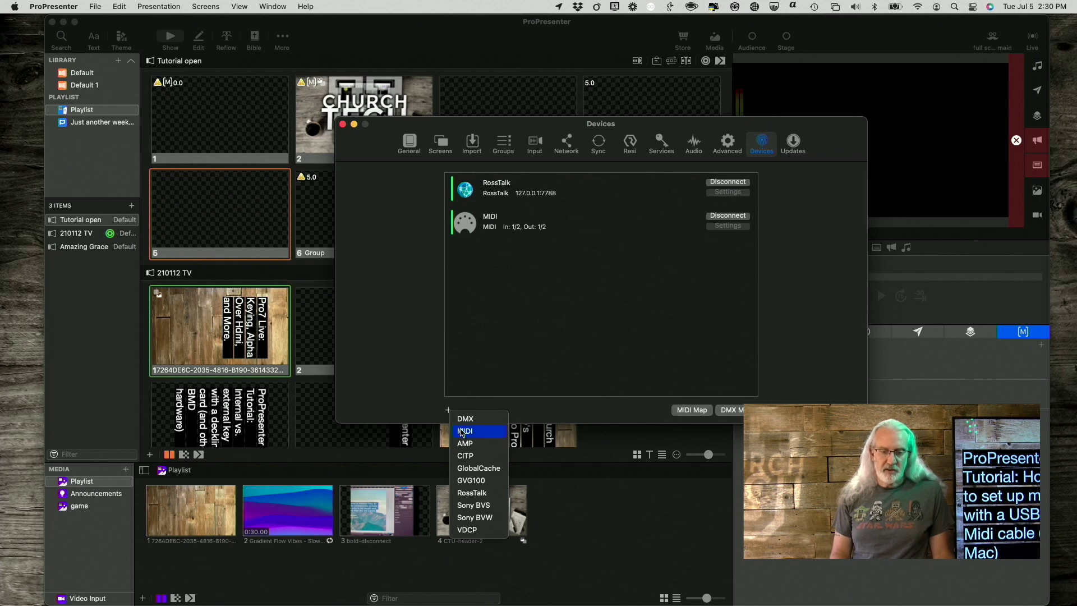
pyautogui.click(461, 432)
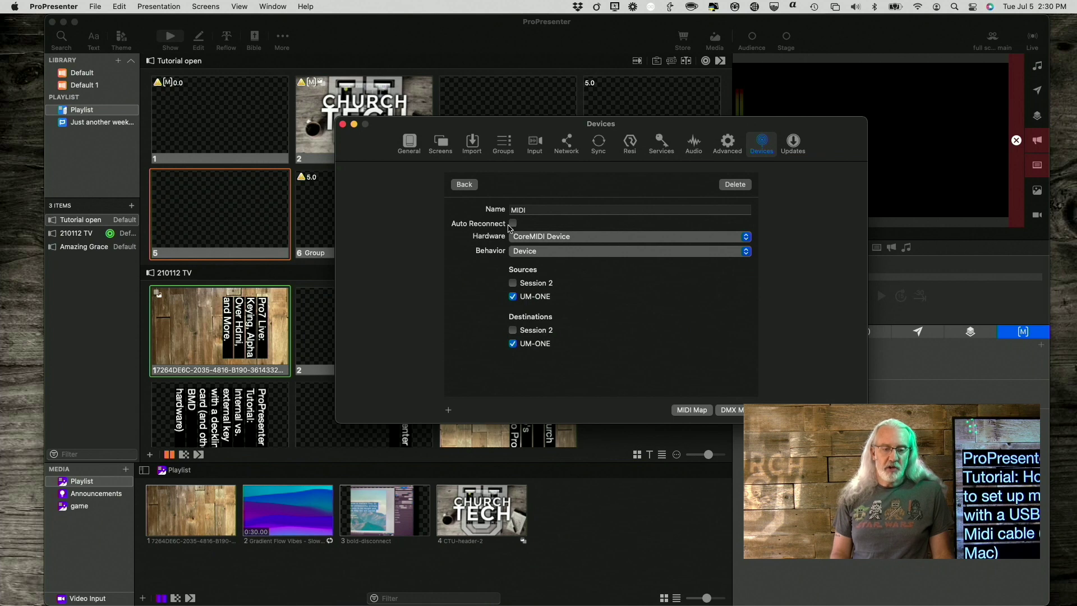
pyautogui.click(465, 185)
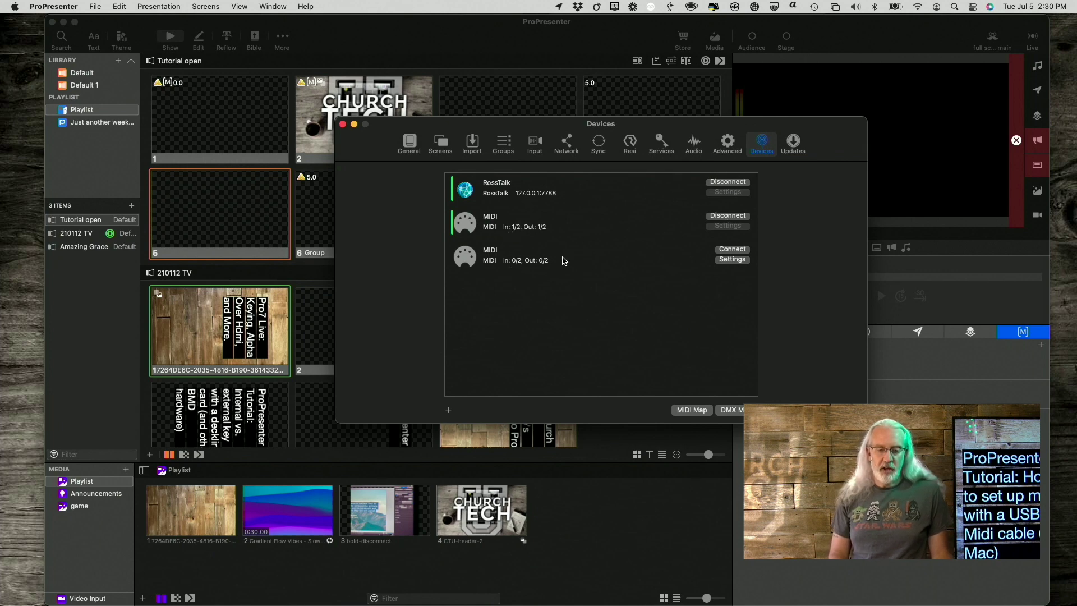
pyautogui.rightClick(521, 262)
pyautogui.click(539, 267)
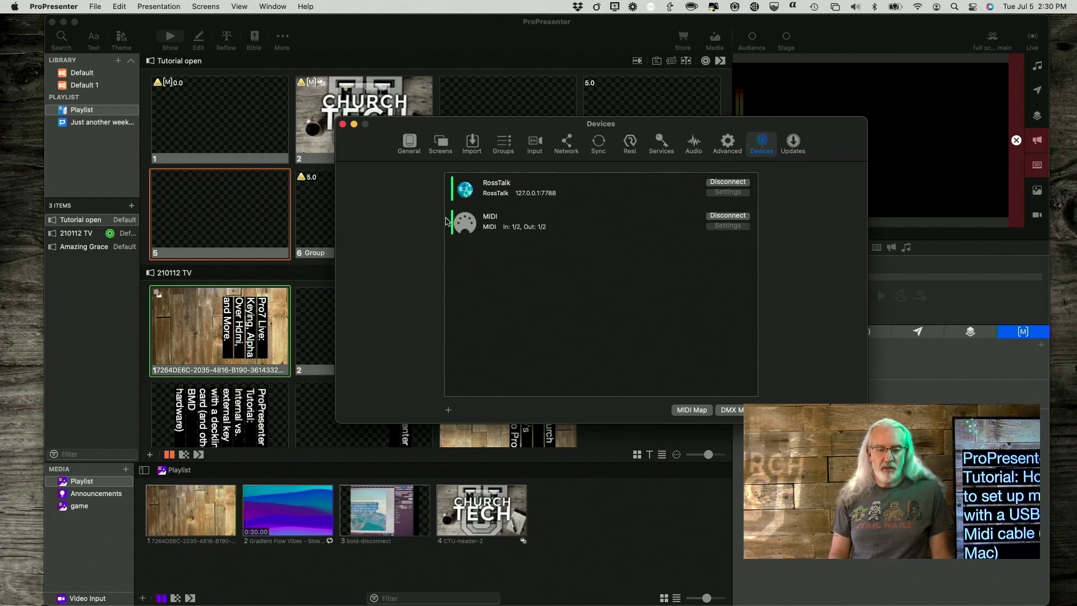
pyautogui.click(342, 124)
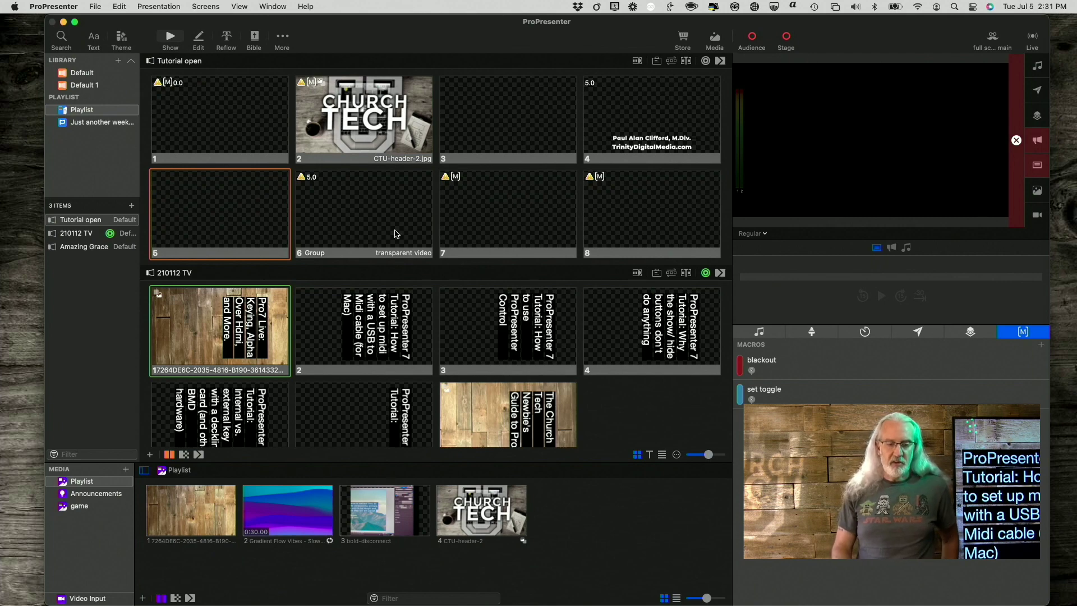
pyautogui.scroll(-10, 396, 242)
# - Give Amazing Grace's Verse 1 slide a MIDI Note On action via Add Action > Communication > MIDI
pyautogui.scroll(-1, 404, 283)
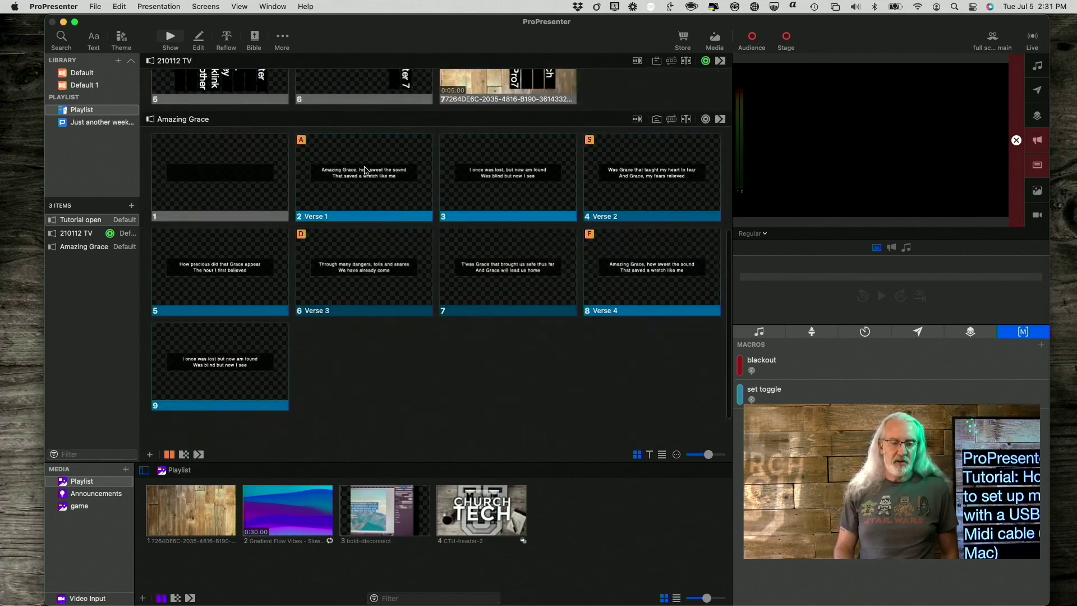
pyautogui.rightClick(369, 188)
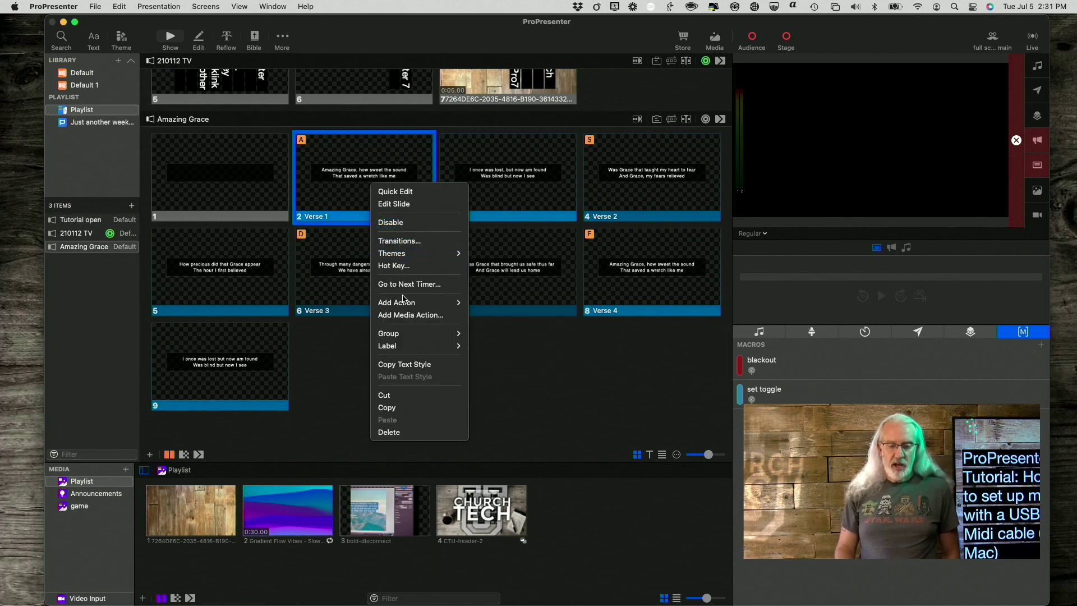
pyautogui.moveTo(406, 303)
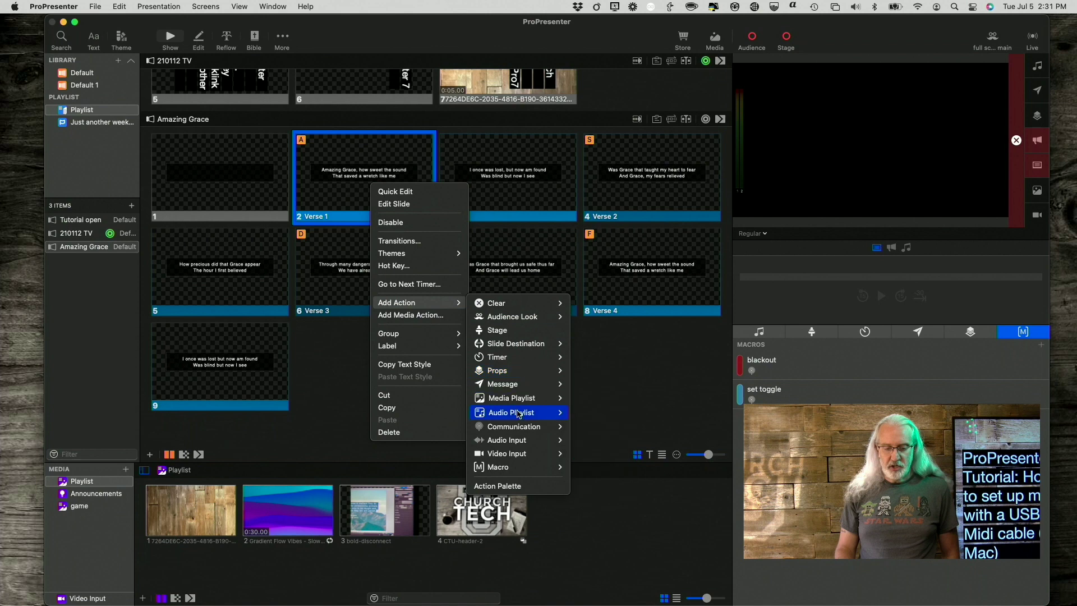
pyautogui.moveTo(517, 429)
pyautogui.moveTo(602, 441)
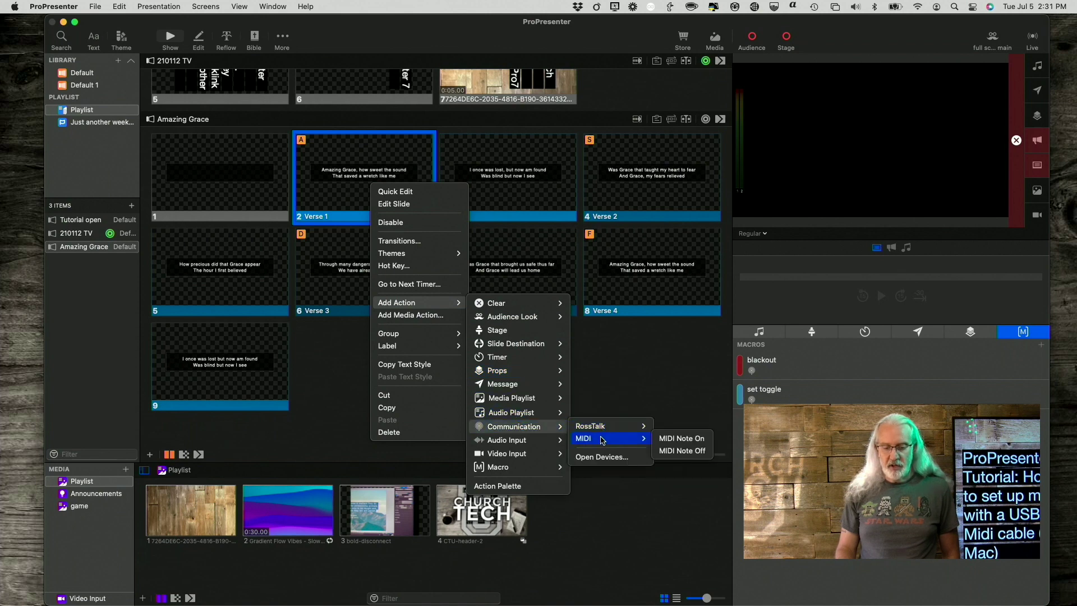
pyautogui.click(679, 444)
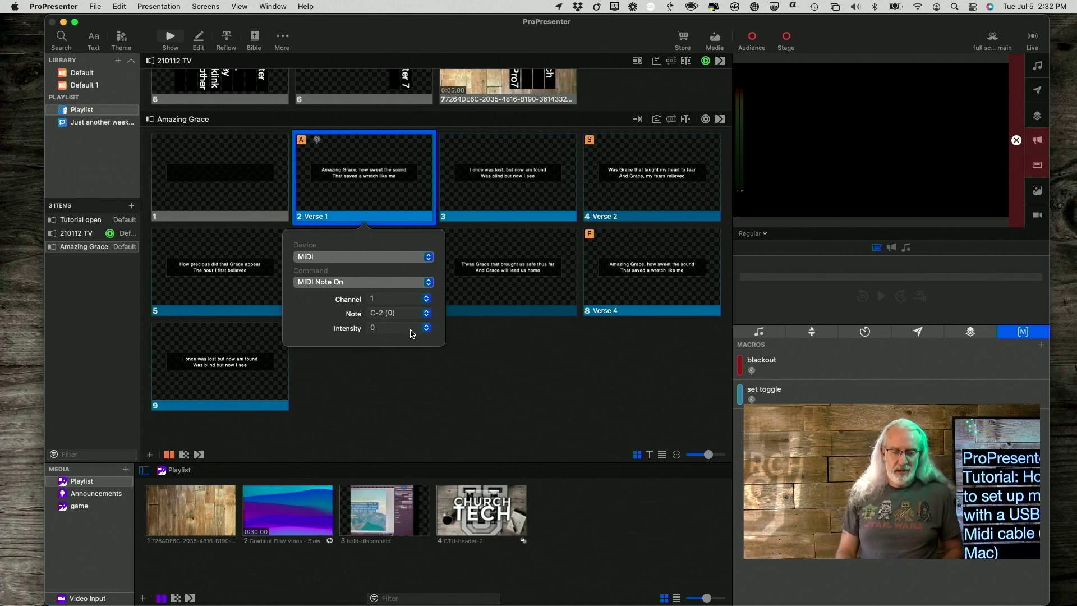
# - Set the Verse 1 MIDI Note On intensity to 127, then add a new macro
pyautogui.click(428, 328)
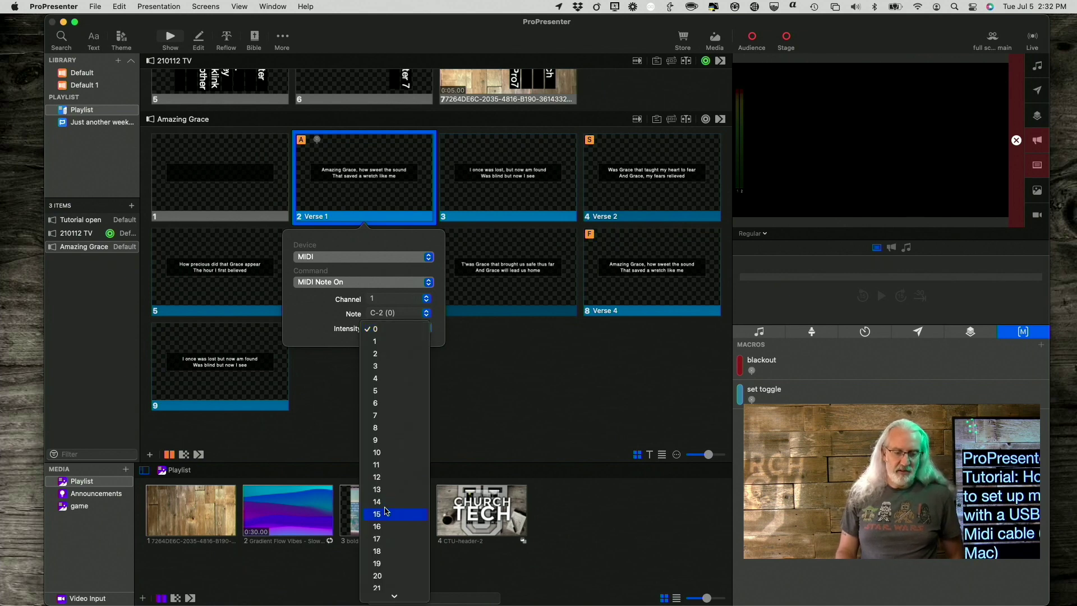
pyautogui.click(412, 365)
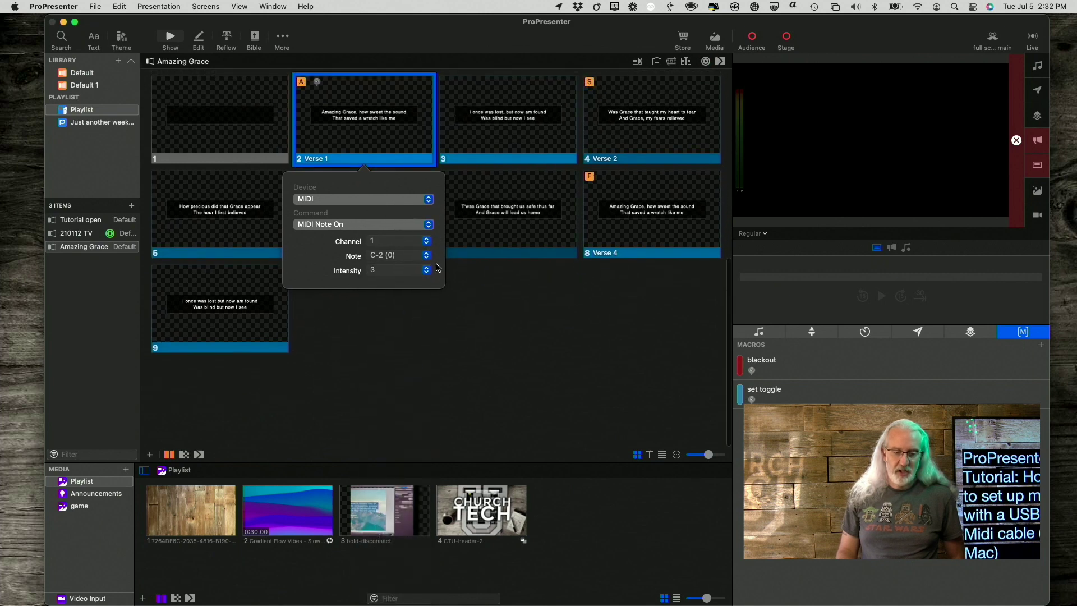
pyautogui.click(425, 274)
pyautogui.scroll(-10, 370, 448)
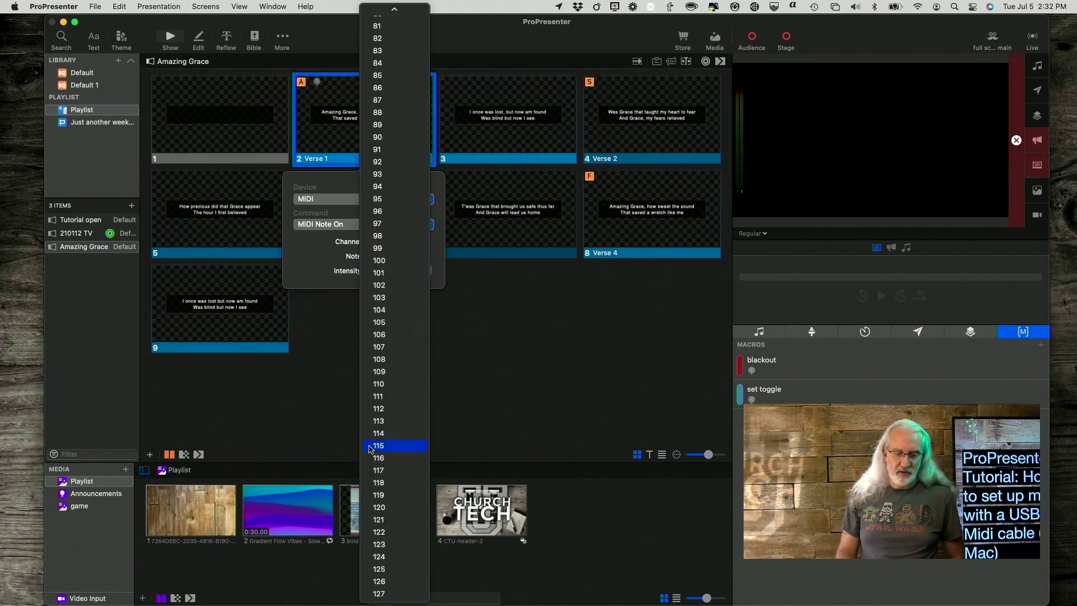
pyautogui.click(377, 596)
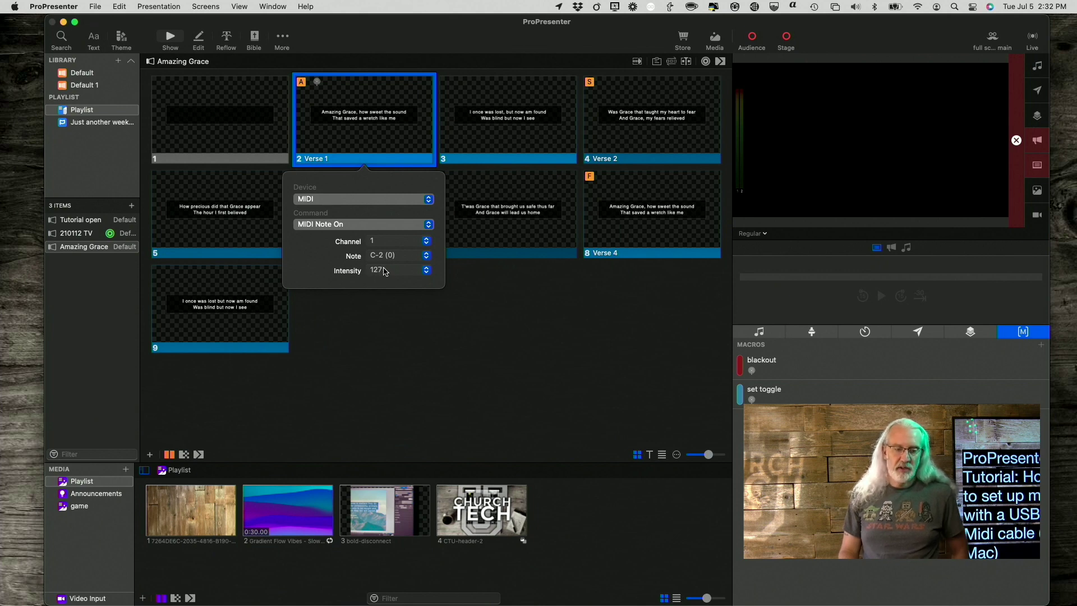
pyautogui.click(471, 286)
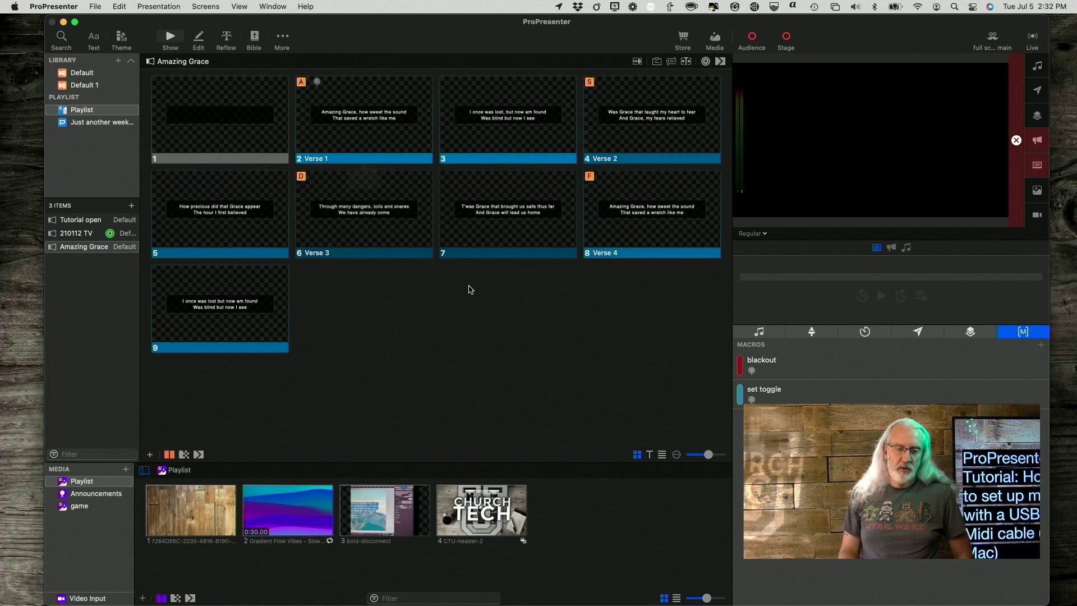
pyautogui.click(1042, 347)
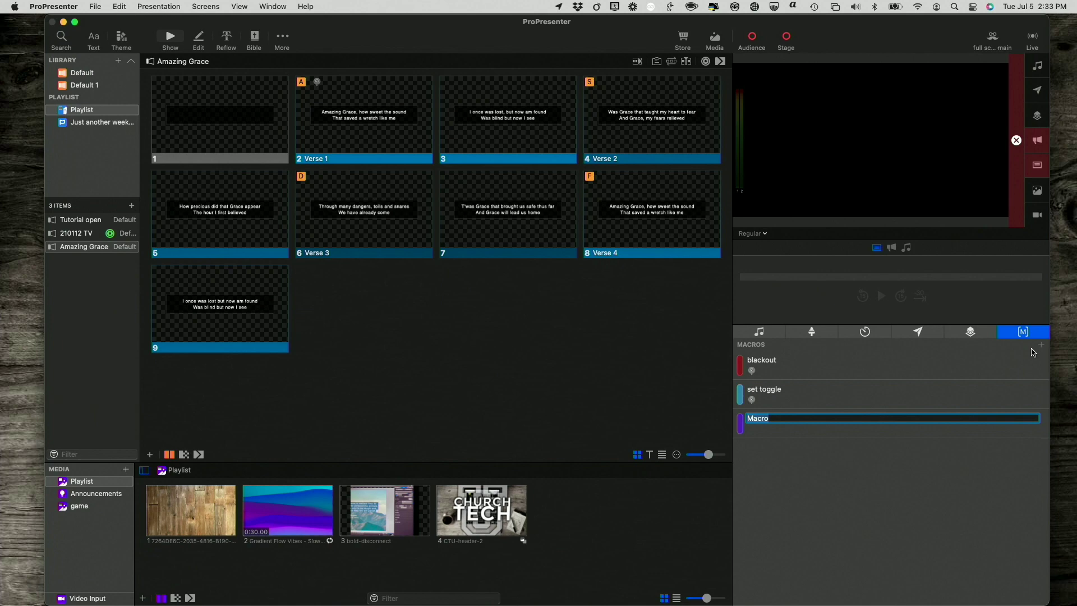
# - Rename the new macro to 'desk toggle', then switch to the Acrobat Reader DMX manual
pyautogui.write('desk toggle')
pyautogui.press('Return')
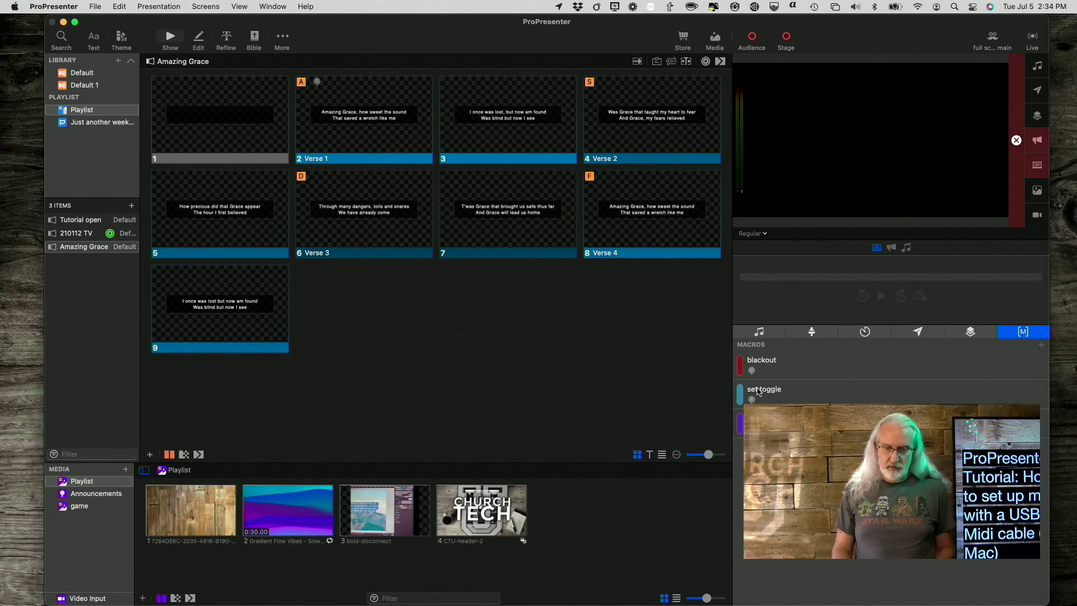
pyautogui.press('super+Tab')
pyautogui.press('super+Tab')
pyautogui.press('super+Tab')
pyautogui.press('super+Tab')
pyautogui.press('super+Tab')
pyautogui.press('super+Tab')
pyautogui.press('super+Tab')
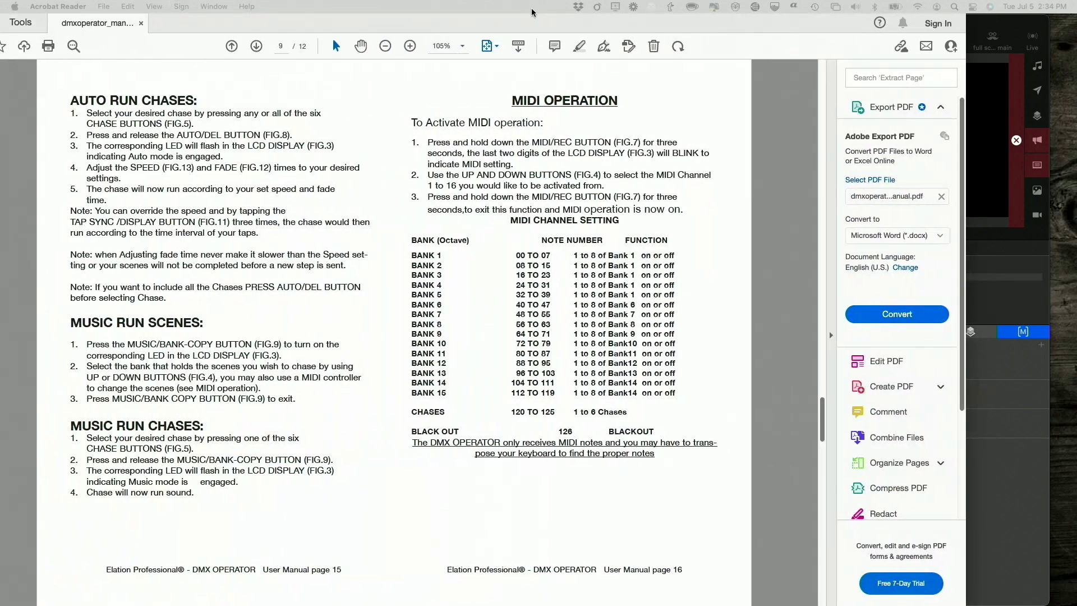
# - Bring the DMX manual's MIDI Operation page fully on screen, then return to ProPresenter
pyautogui.moveTo(532, 12); pyautogui.dragTo(599, 21)
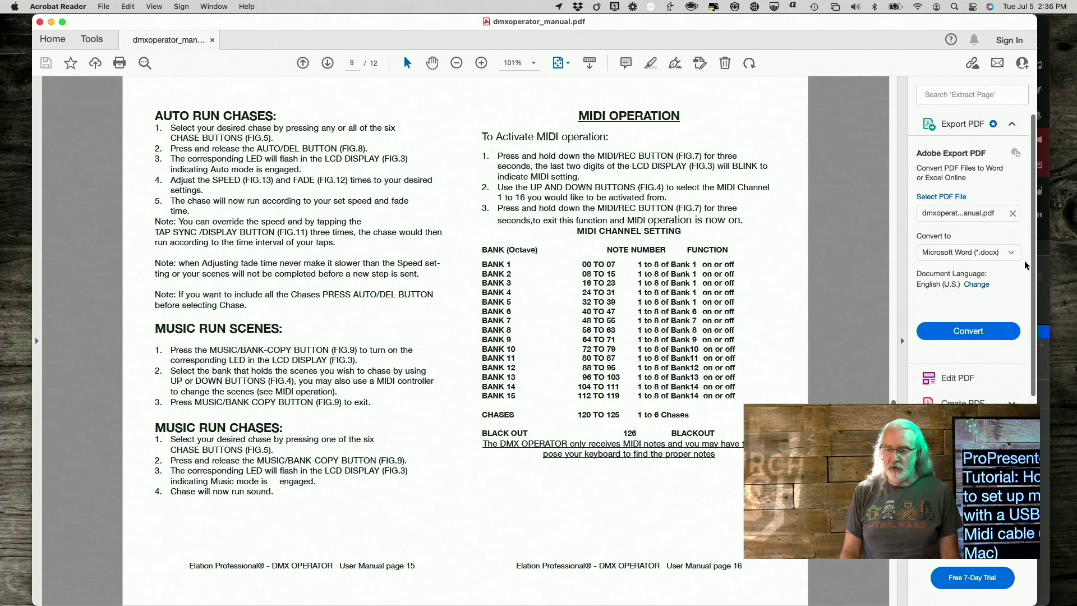
pyautogui.click(1045, 280)
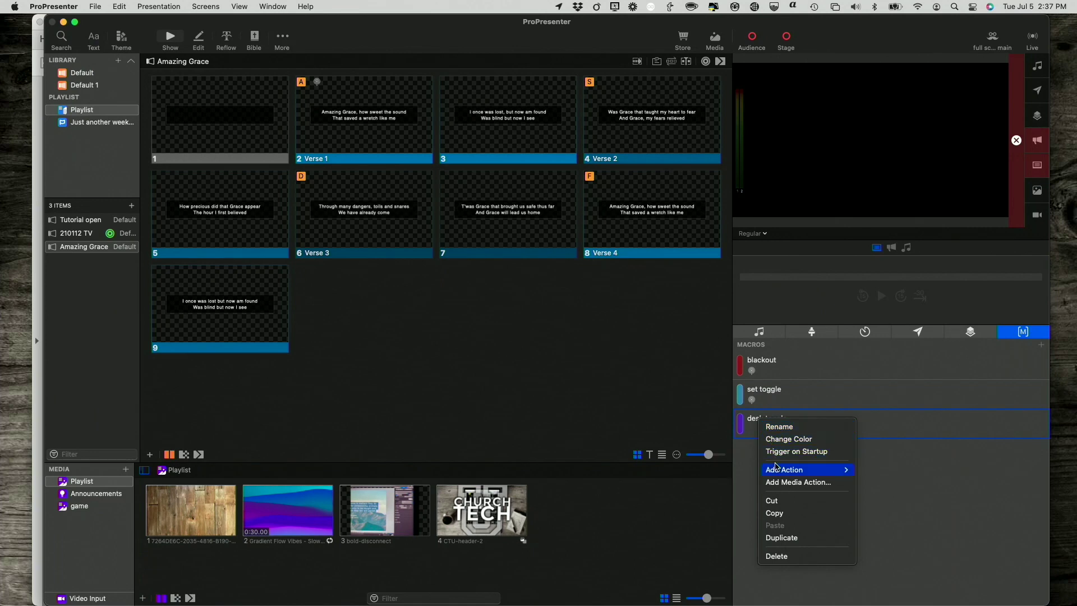
# - Rename the desk toggle macro, beginning to type the new name blackout
pyautogui.moveTo(777, 467)
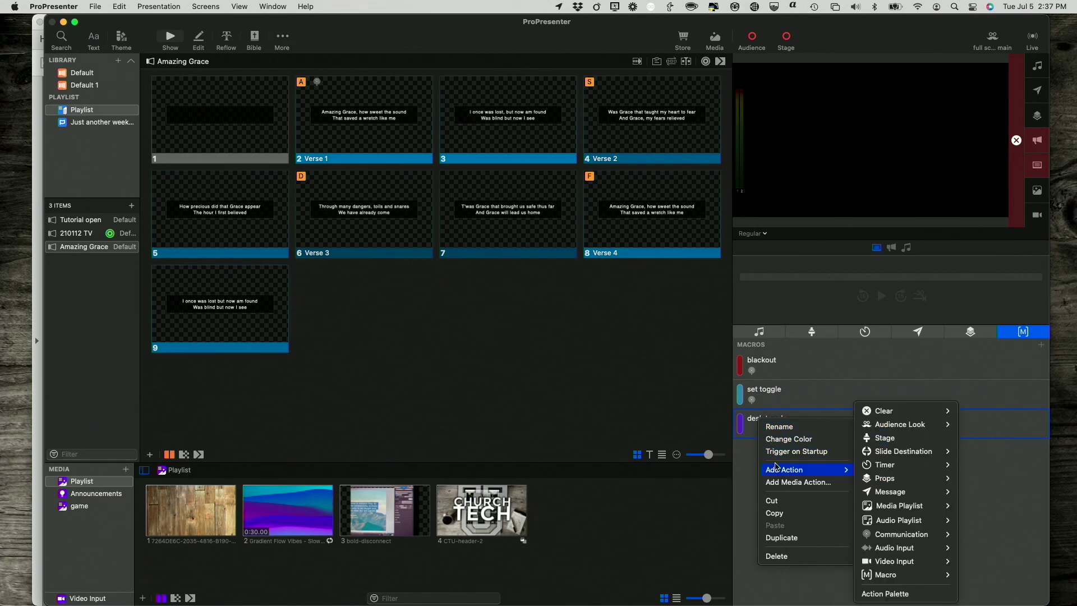
pyautogui.click(782, 428)
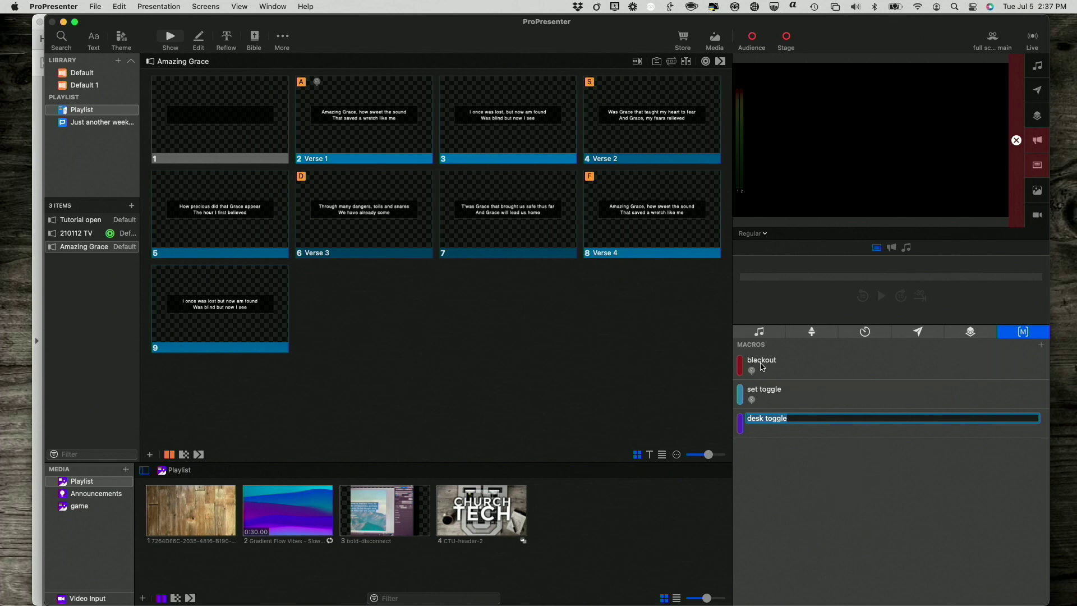
pyautogui.write('blackout')
# - Confirm the name blackout and add a MIDI Note On action to the third macro
pyautogui.press('Return')
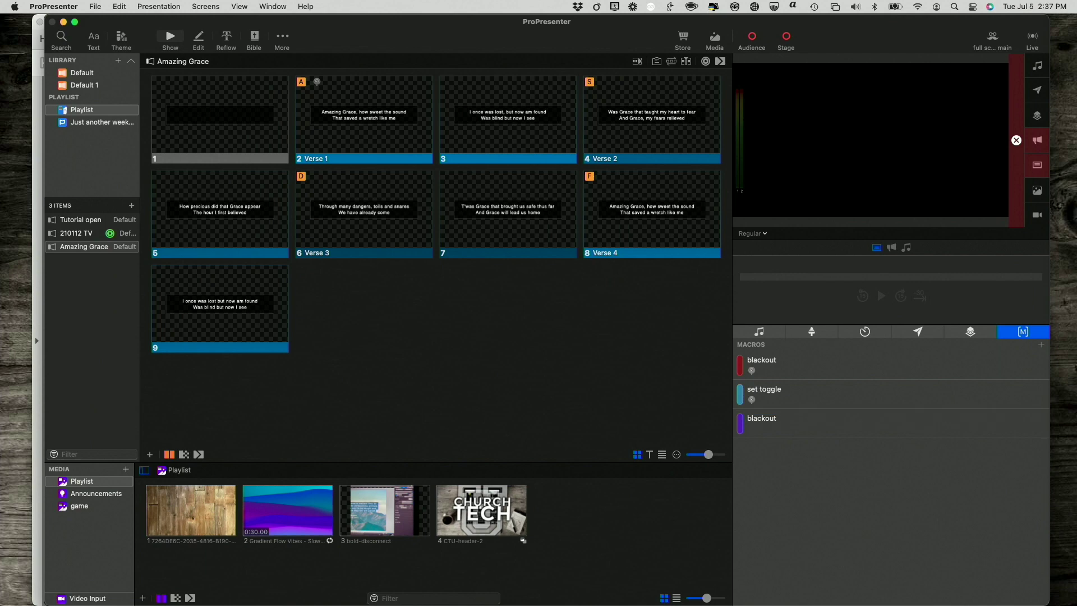
pyautogui.rightClick(753, 426)
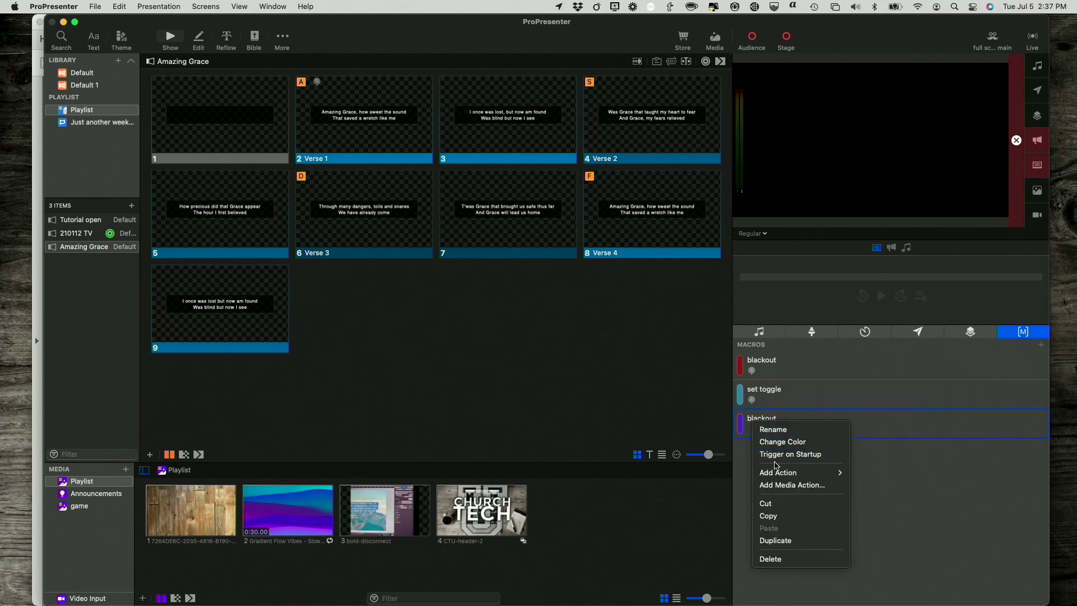
pyautogui.moveTo(780, 473)
pyautogui.moveTo(882, 535)
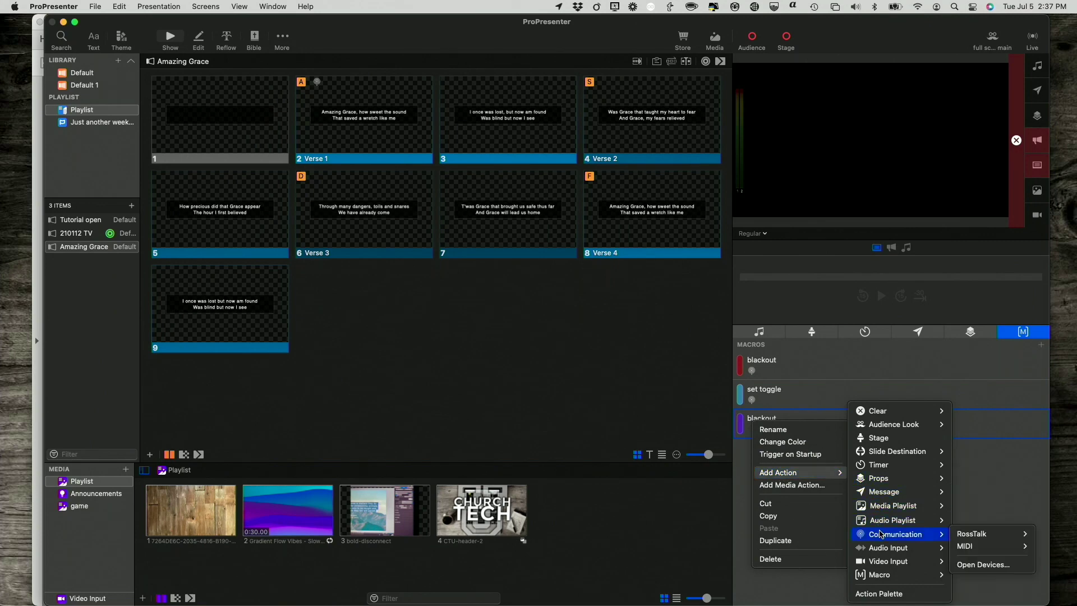
pyautogui.moveTo(970, 548)
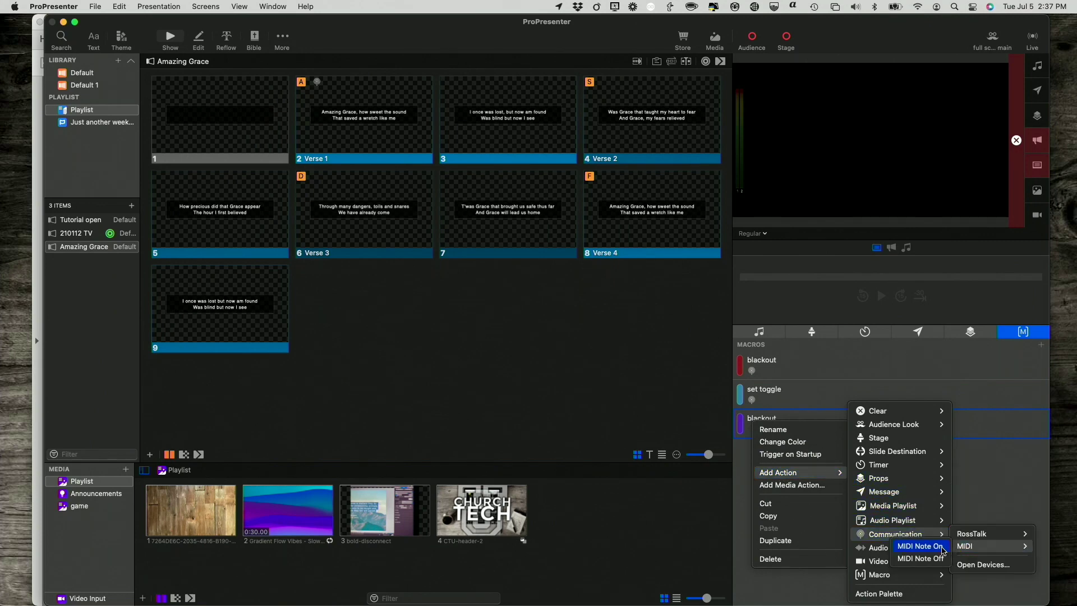
pyautogui.click(940, 551)
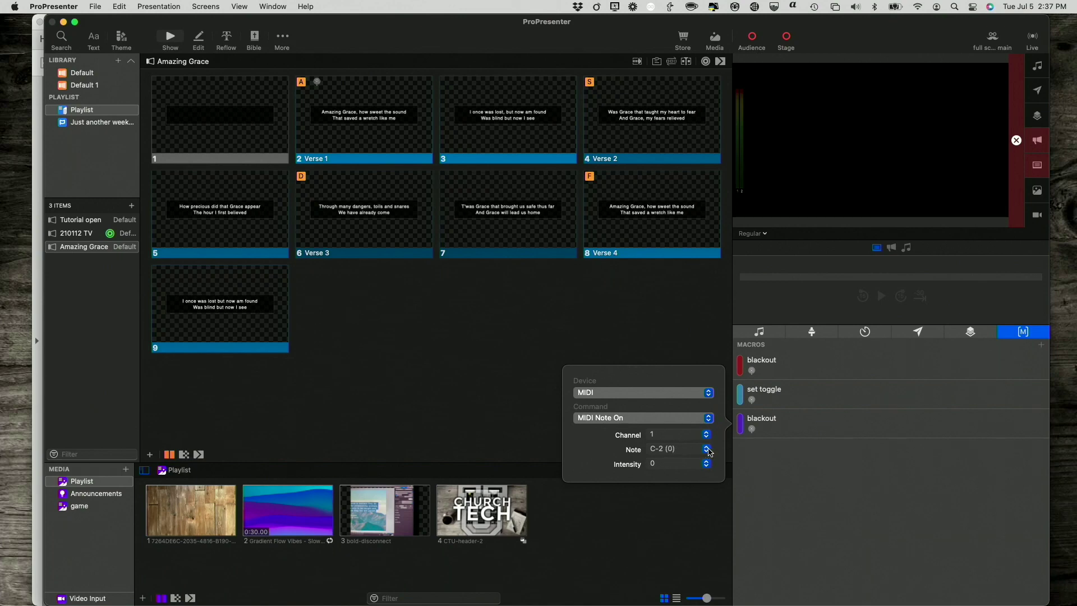
# - Set the MIDI Note On action to note F#8 (126) with intensity 127
pyautogui.click(709, 450)
pyautogui.scroll(-15, 693, 494)
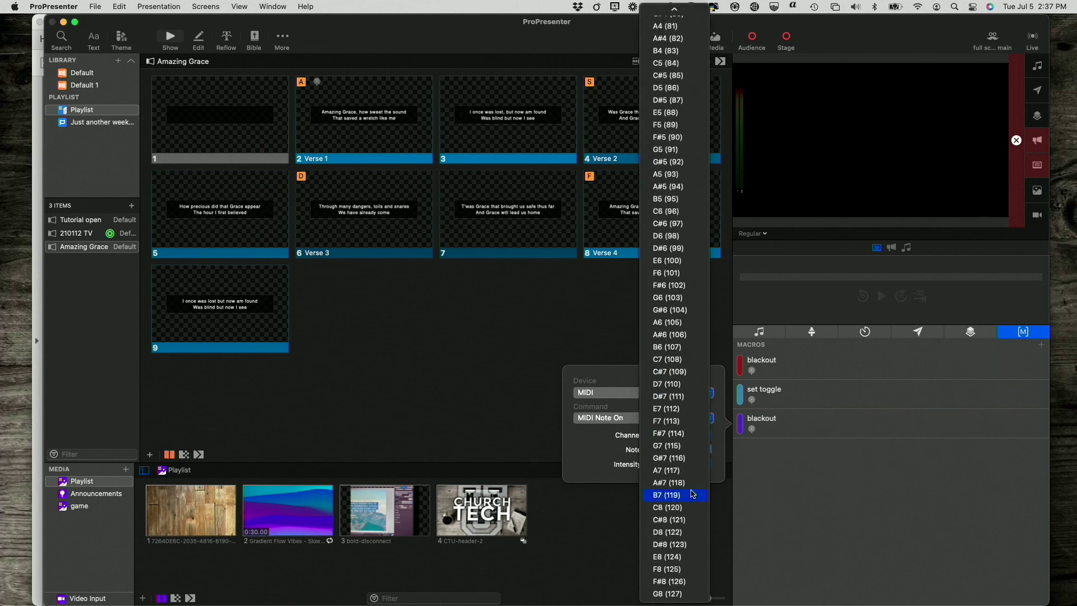
pyautogui.click(673, 583)
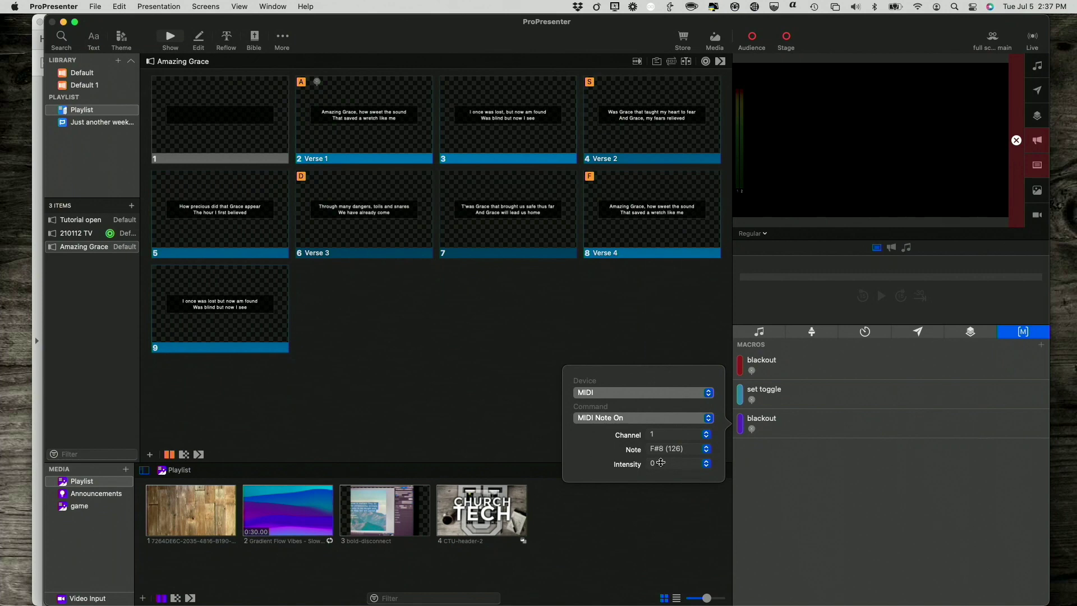
pyautogui.click(708, 465)
pyautogui.scroll(-15, 690, 500)
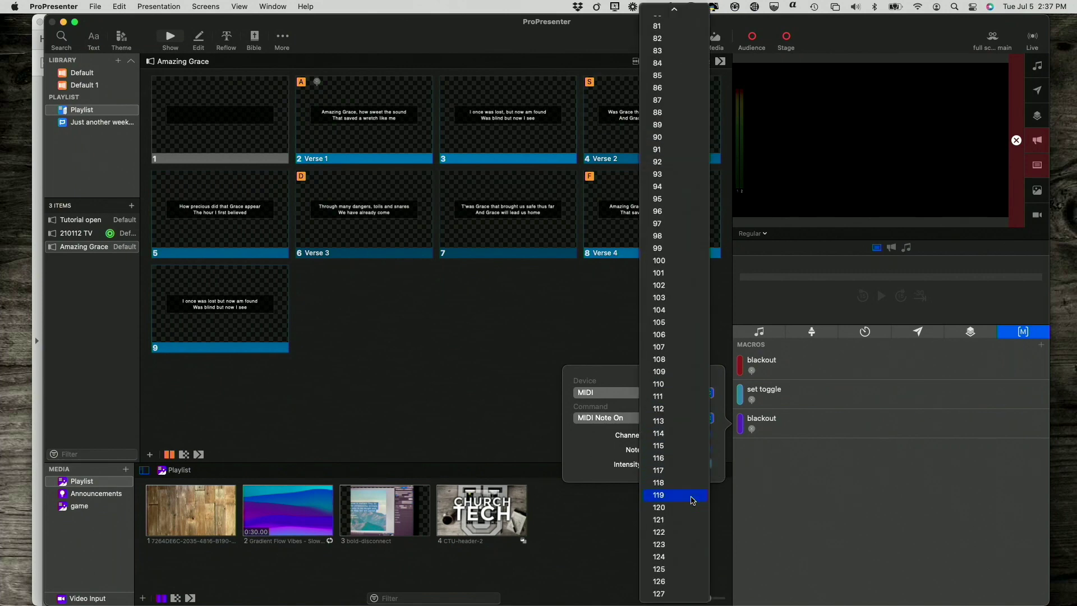
pyautogui.click(666, 593)
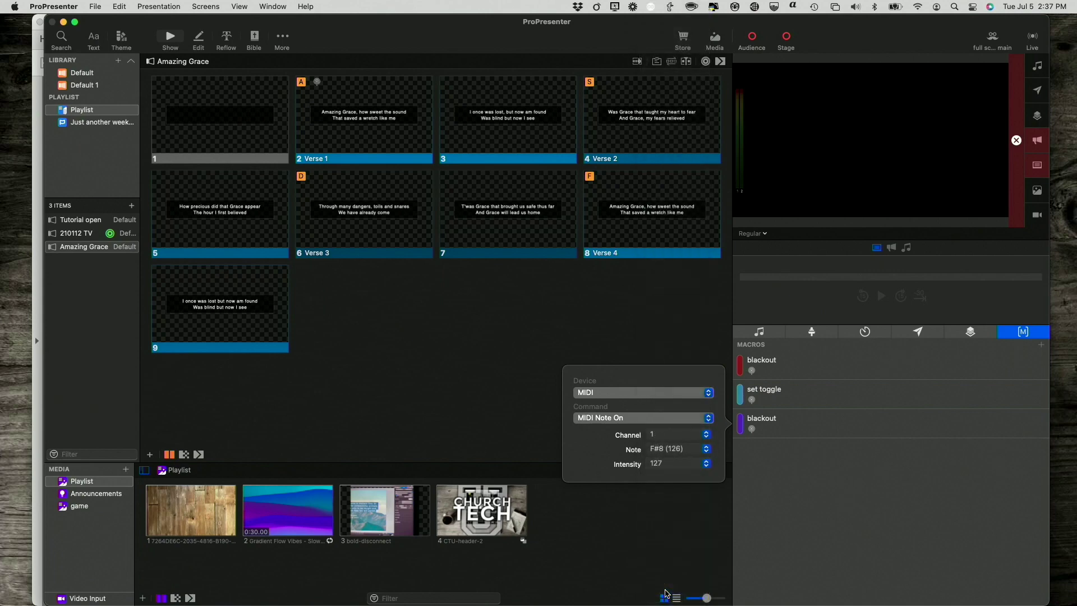
pyautogui.click(788, 472)
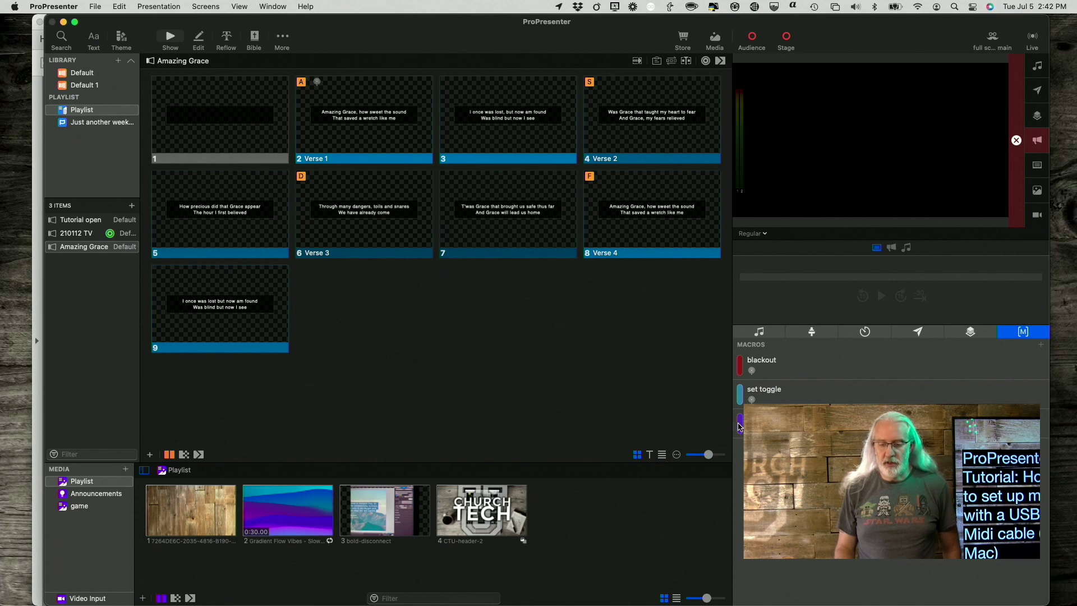
# - Trigger the first blackout macro to test its MIDI note to the lighting controller
pyautogui.click(745, 367)
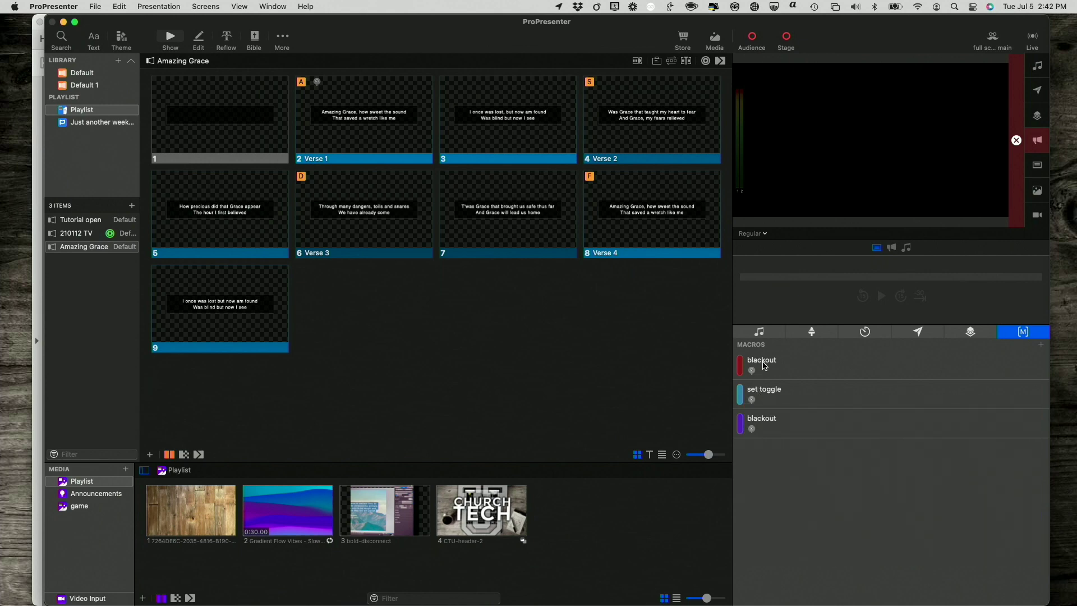
# - Inspect the first blackout macro's MIDI Note On settings
pyautogui.rightClick(765, 366)
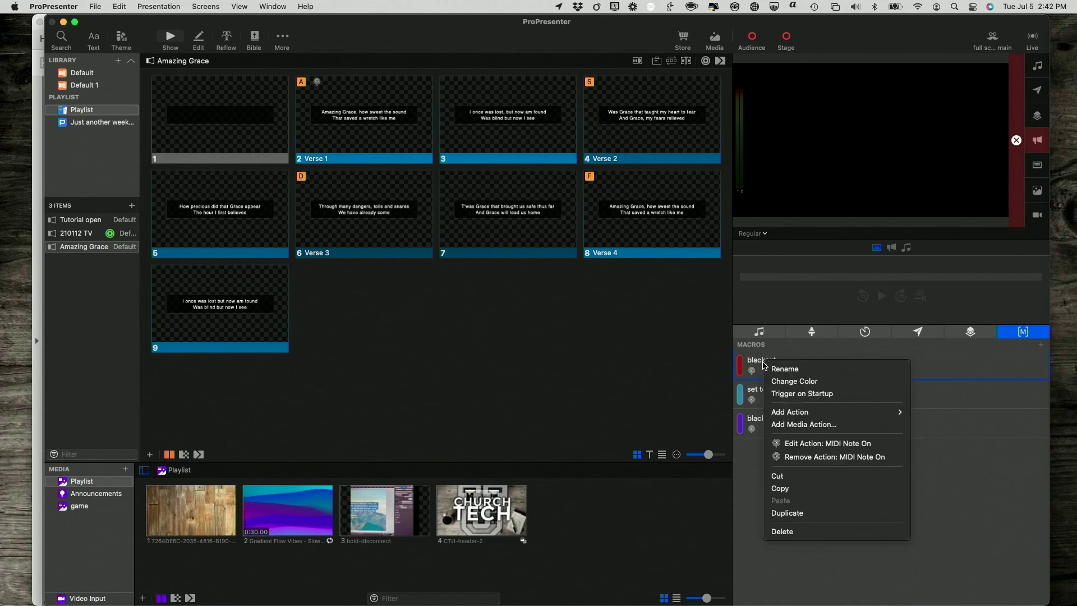
pyautogui.click(793, 448)
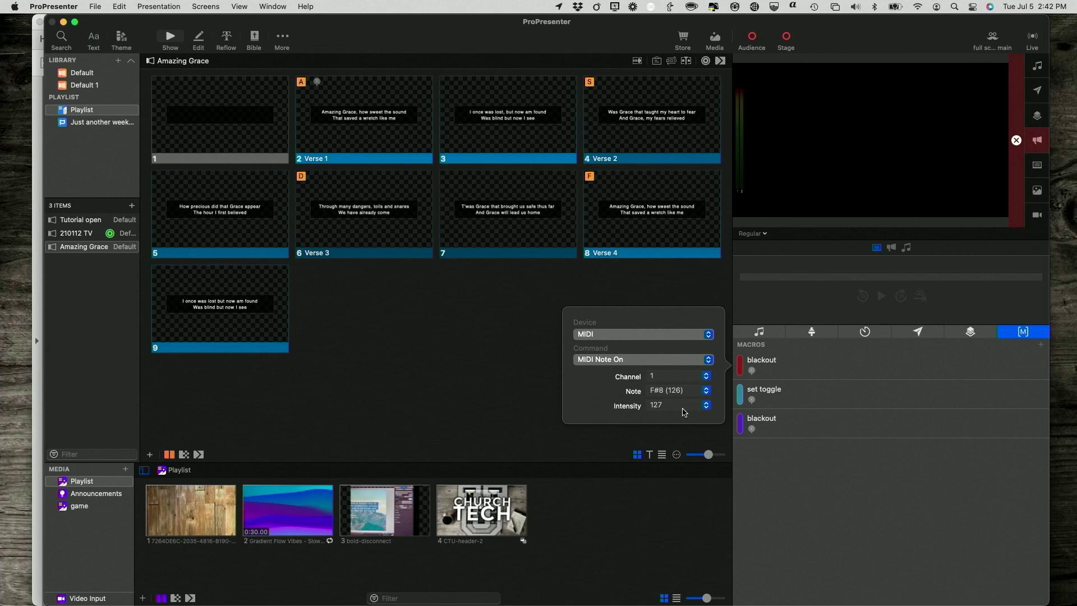
pyautogui.click(782, 437)
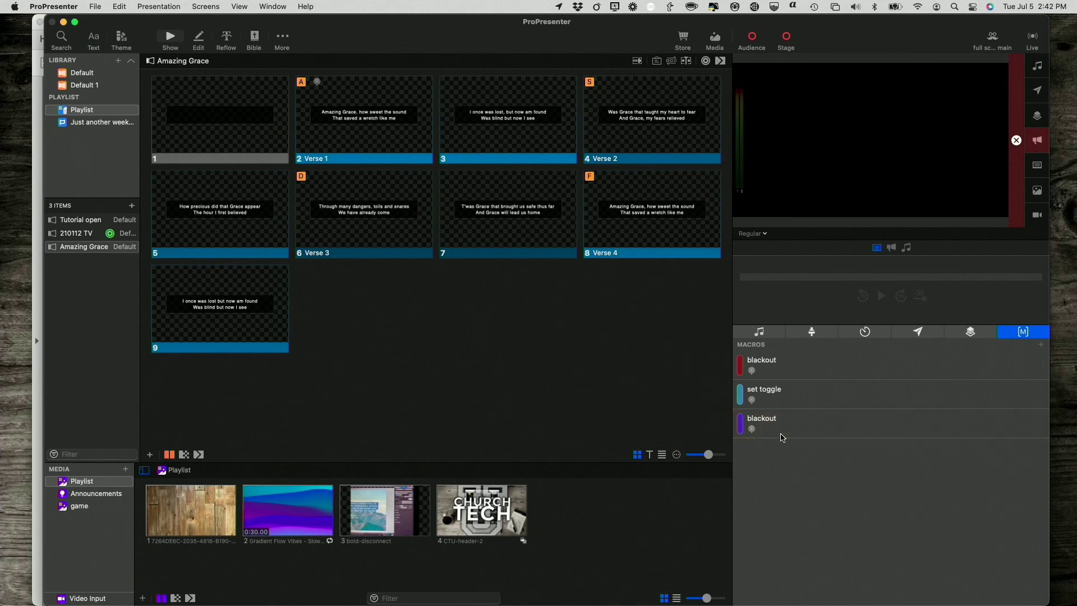
# - Check the third blackout macro's MIDI Note On settings, still note C-2 (0), intensity 0
pyautogui.rightClick(782, 438)
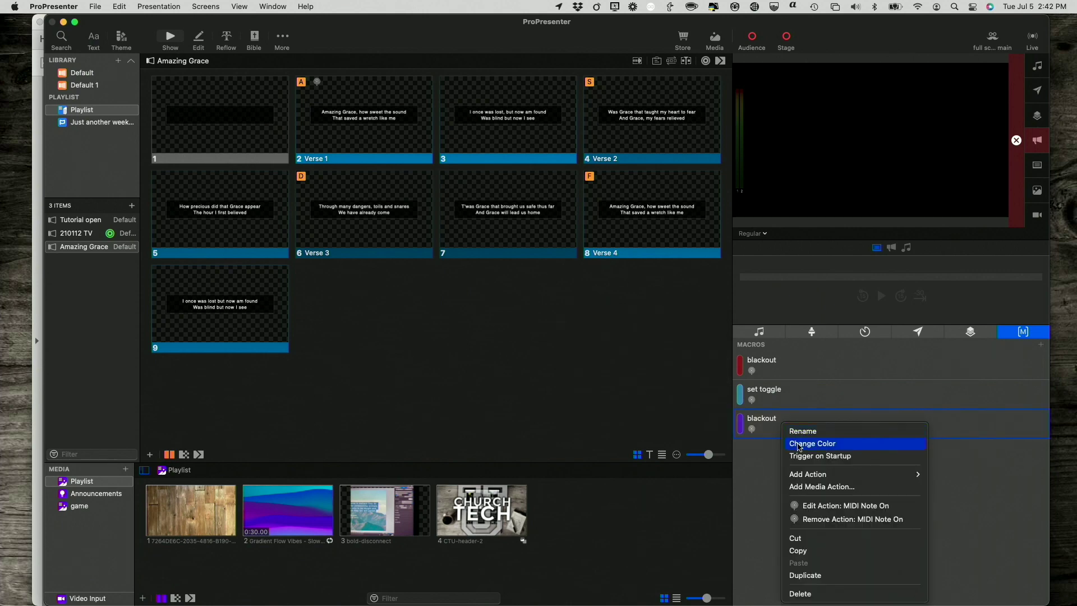
pyautogui.click(816, 508)
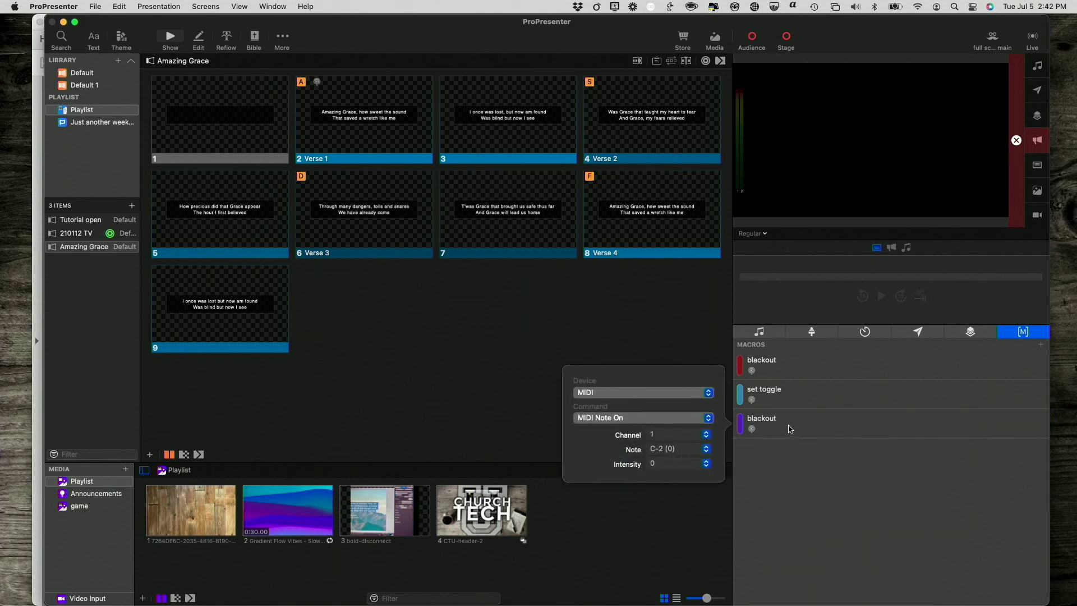
pyautogui.click(781, 464)
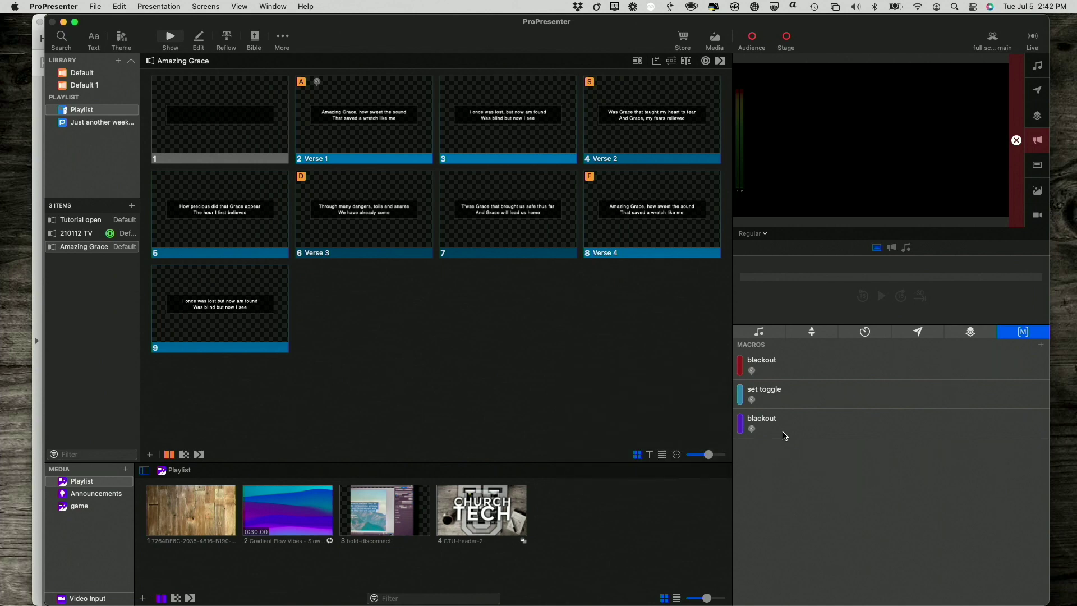
pyautogui.rightClick(784, 436)
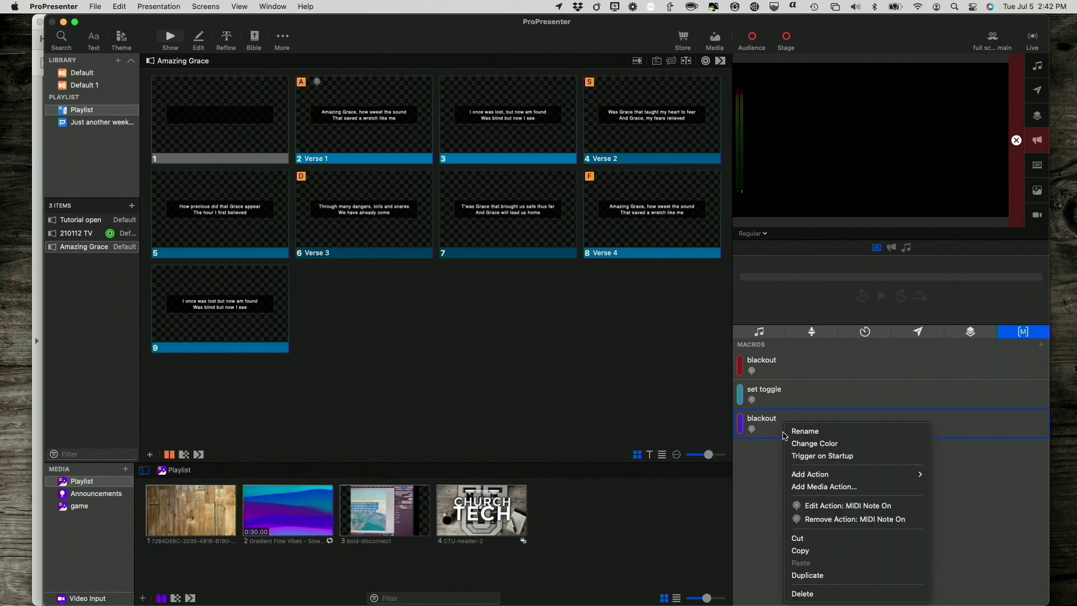
pyautogui.click(804, 505)
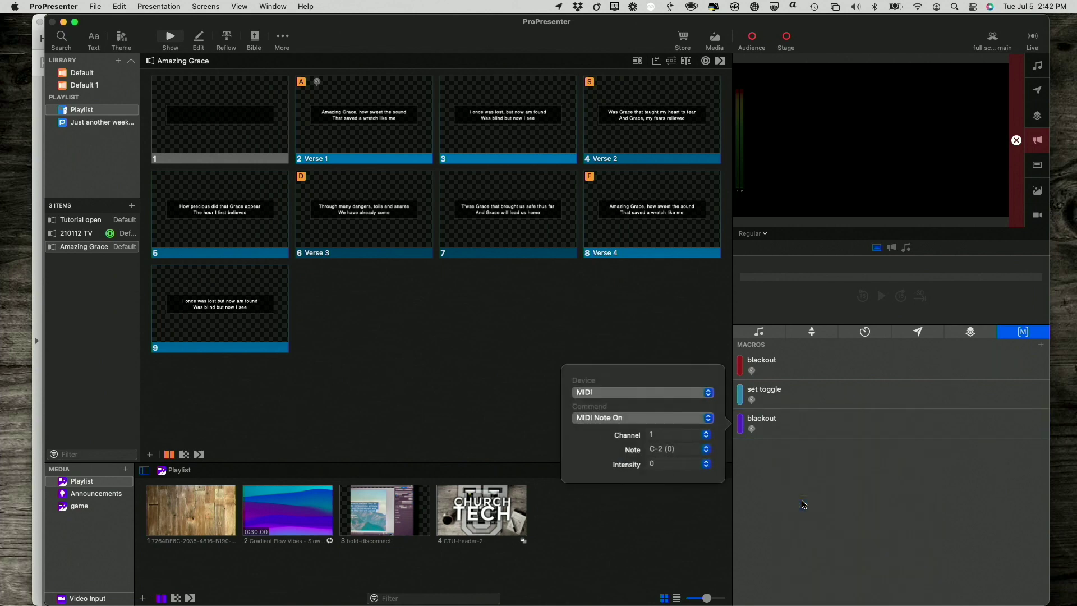
# - Set the third blackout macro to note F#8 (126), intensity 127, then fire it twice to test
pyautogui.click(708, 453)
pyautogui.scroll(-15, 695, 534)
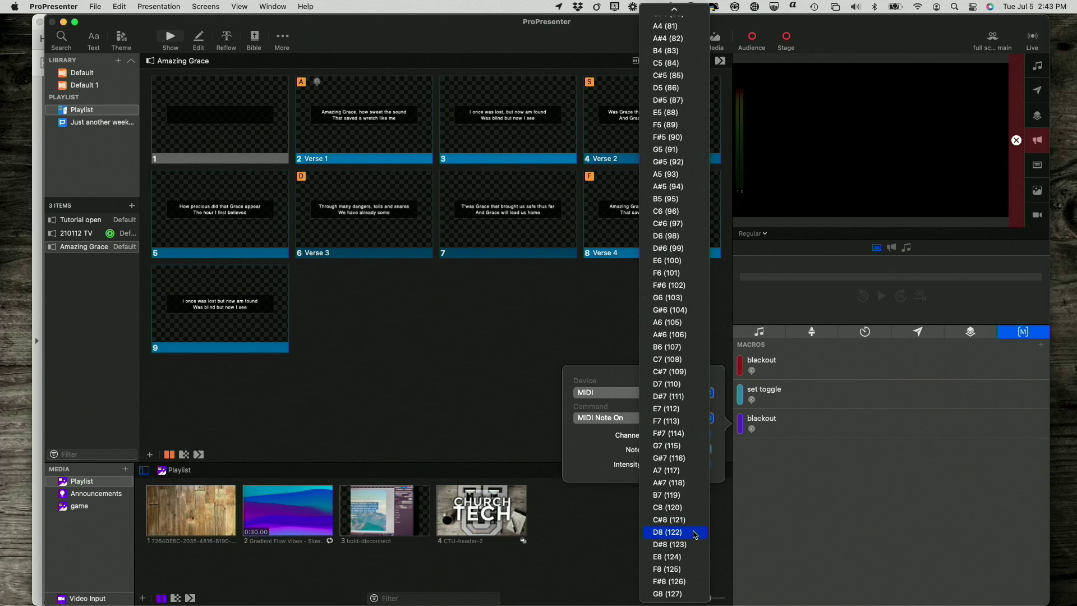
pyautogui.click(684, 584)
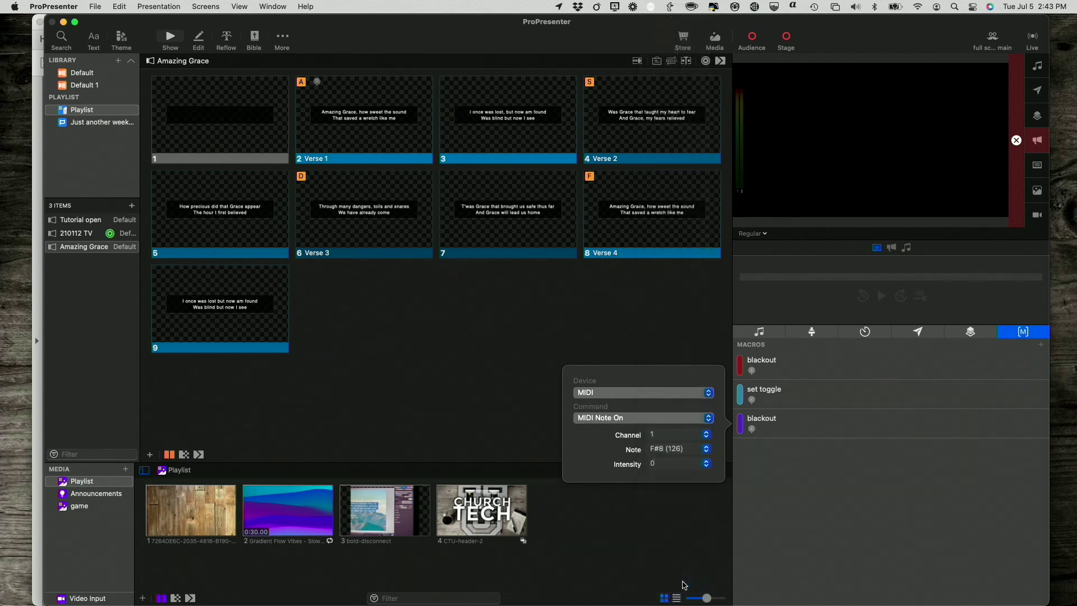
pyautogui.click(708, 464)
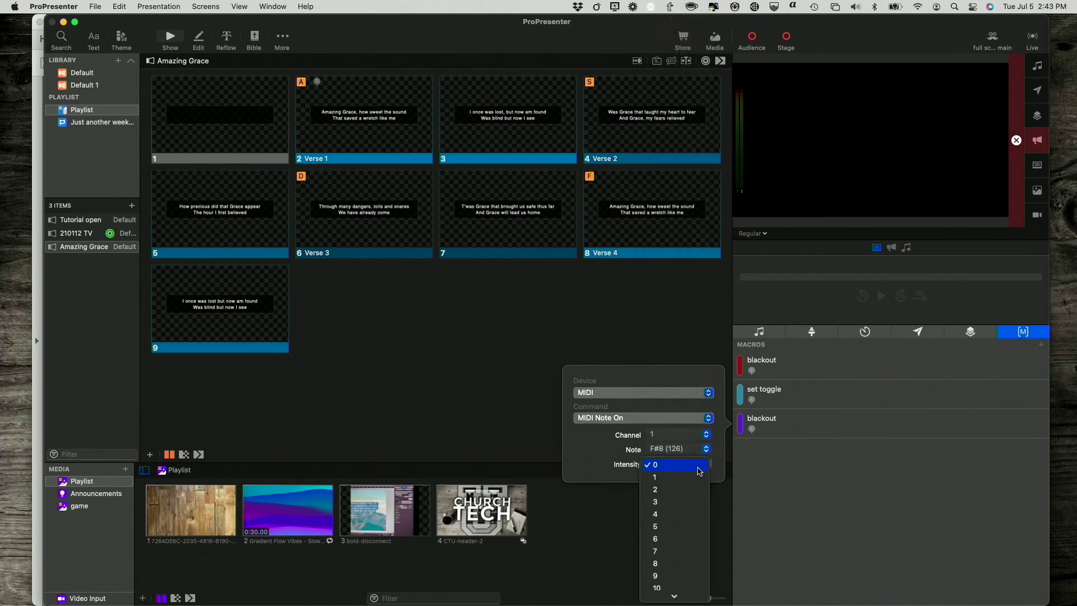
pyautogui.scroll(-20, 670, 588)
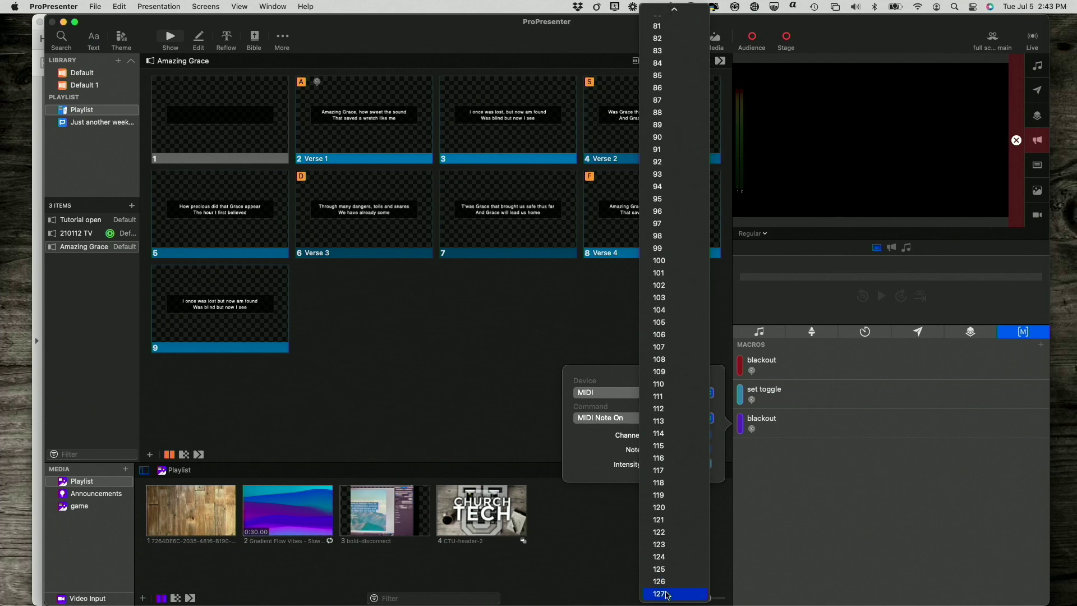
pyautogui.click(668, 595)
pyautogui.click(764, 552)
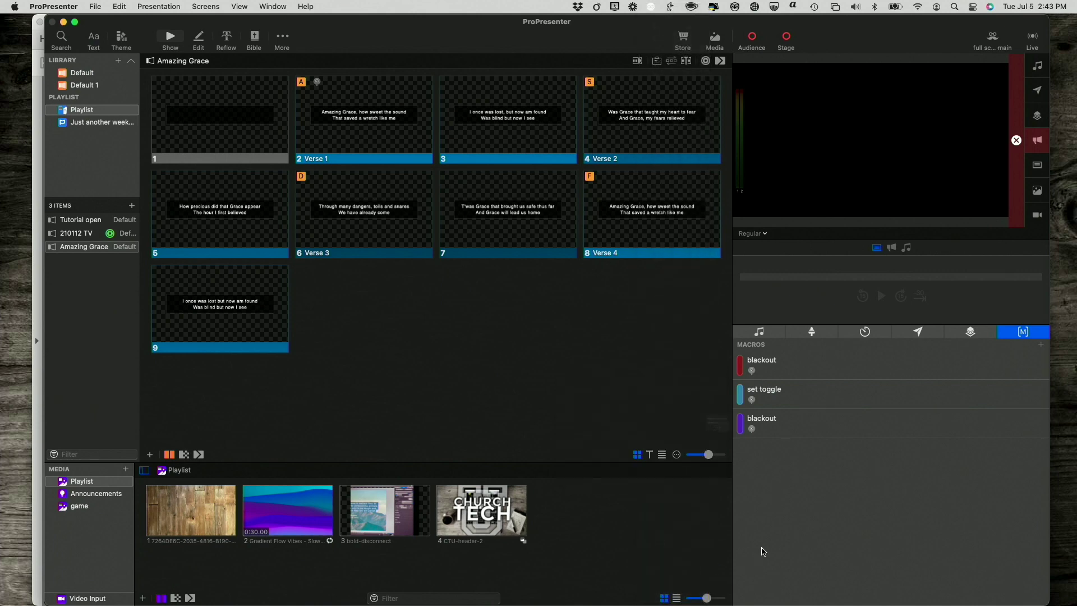
pyautogui.click(742, 429)
pyautogui.click(742, 429)
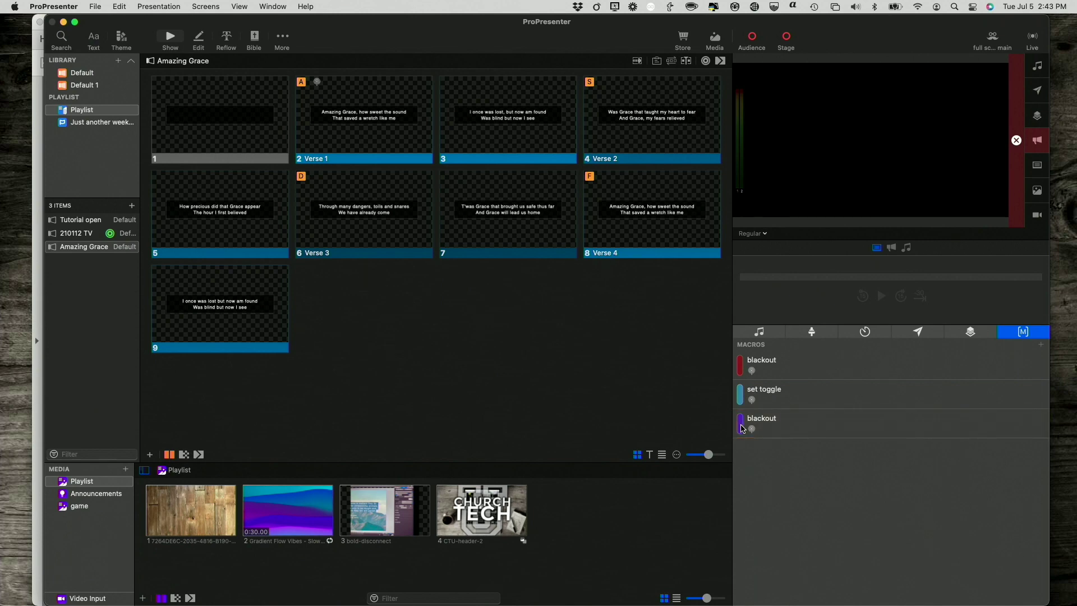